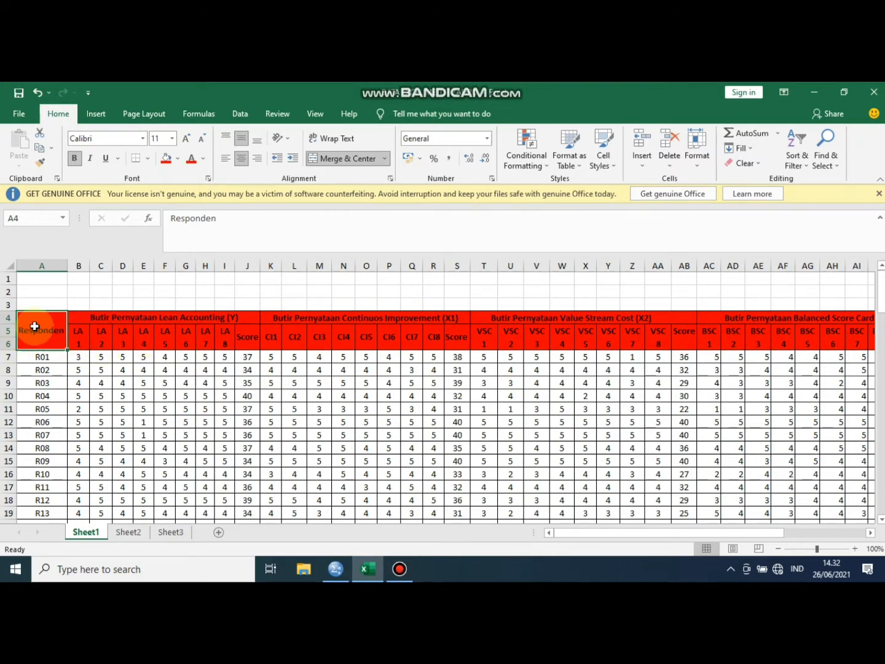
{"action": "mouse_move", "coordinate": [51, 335]}
{"action": "left_mouse_down"}
{"action": "mouse_move", "coordinate": [120, 346]}
{"action": "mouse_move", "coordinate": [794, 338]}
{"action": "mouse_move", "coordinate": [514, 316]}
{"action": "mouse_move", "coordinate": [44, 323]}
{"action": "left_mouse_up"}
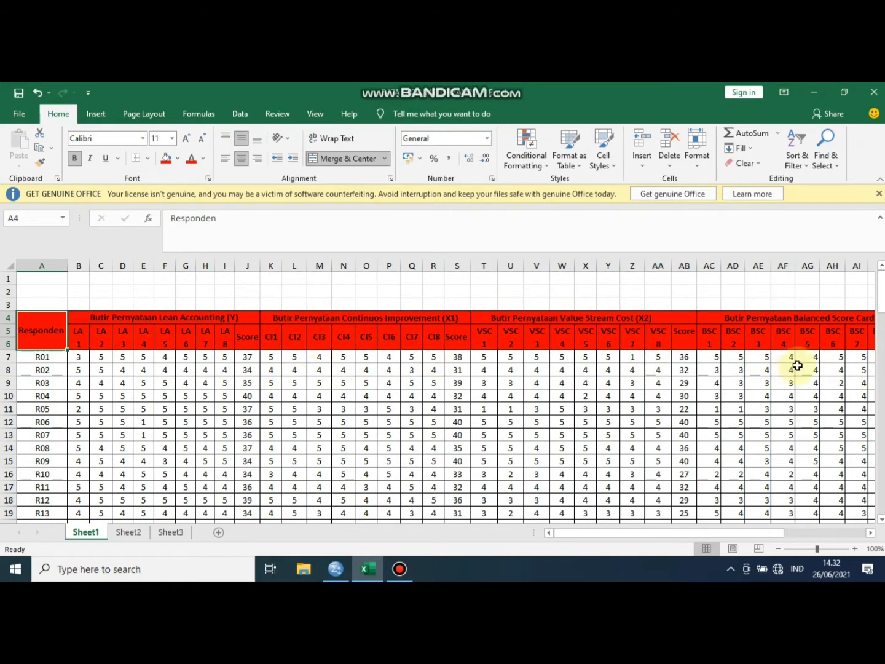
{"action": "left_click_drag", "start_coordinate": [711, 533], "coordinate": [652, 529]}
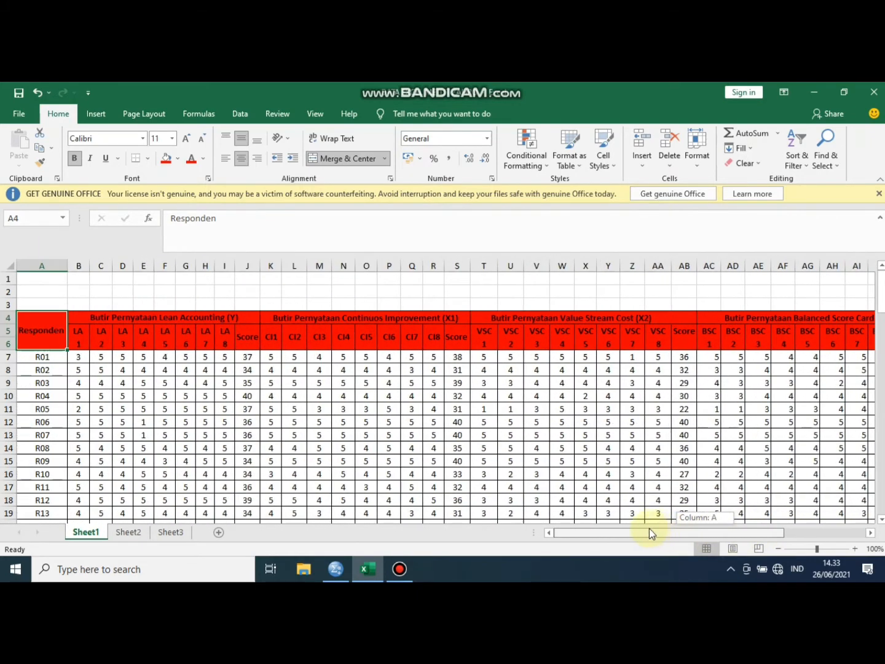
{"action": "mouse_move", "coordinate": [883, 295]}
{"action": "left_mouse_down"}
{"action": "mouse_move", "coordinate": [871, 496]}
{"action": "mouse_move", "coordinate": [880, 283]}
{"action": "left_mouse_up"}
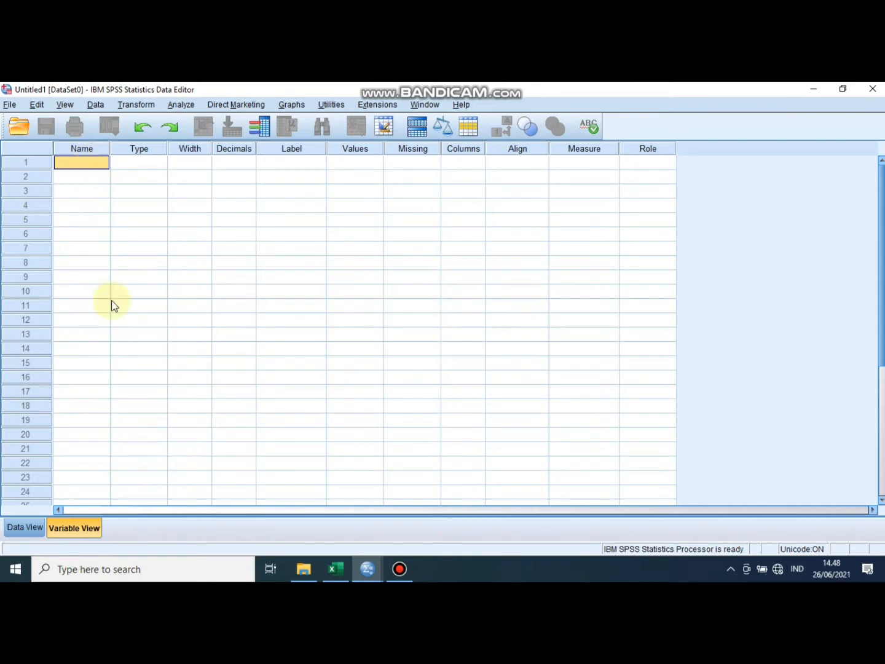
- Switch to Excel, copy the variable names LA1 to JIT8 from Sheet3 and paste them into the Name column of SPSS
{"action": "left_click", "coordinate": [330, 573]}
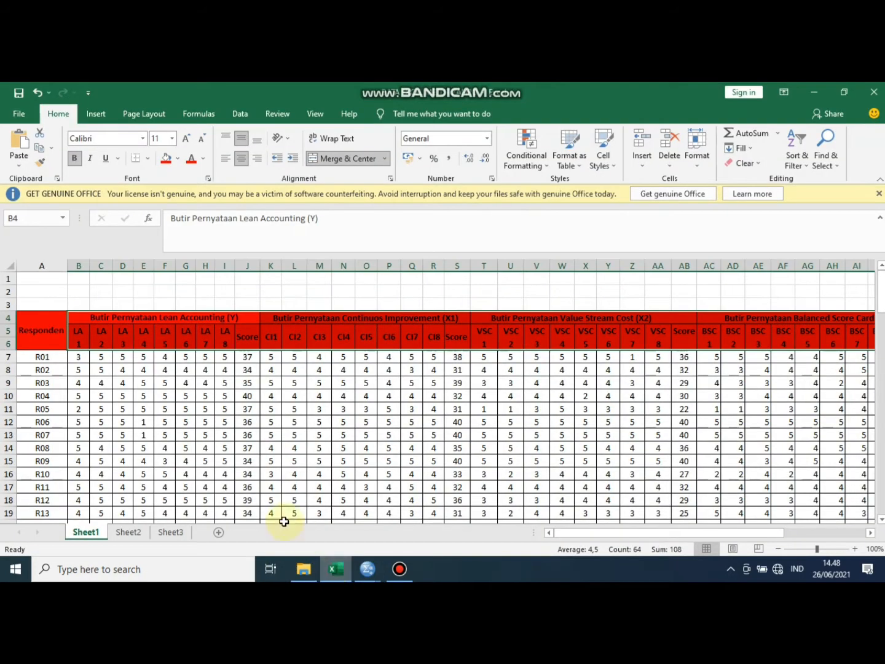
{"action": "left_click", "coordinate": [182, 533]}
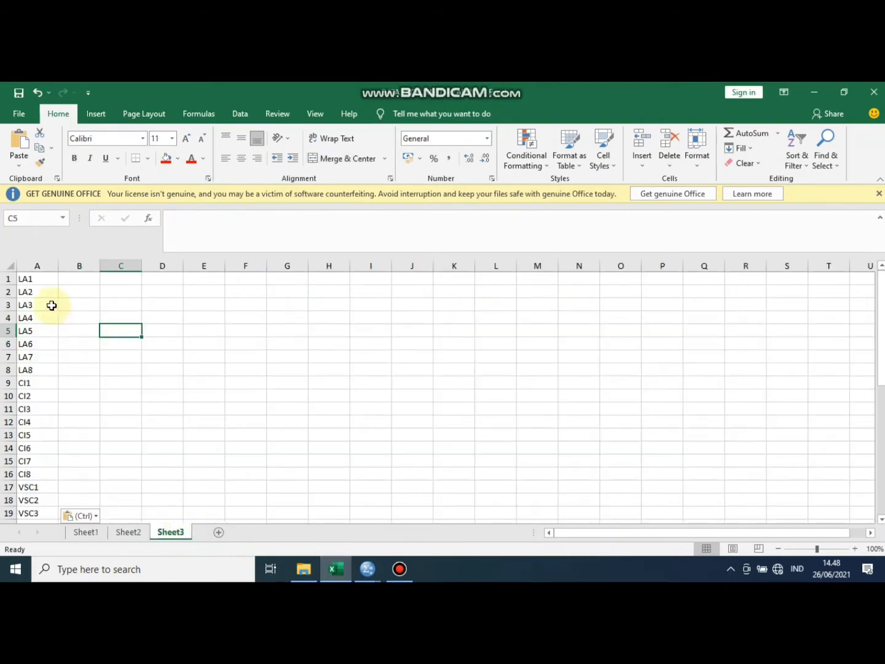
{"action": "left_click_drag", "start_coordinate": [46, 279], "coordinate": [35, 494]}
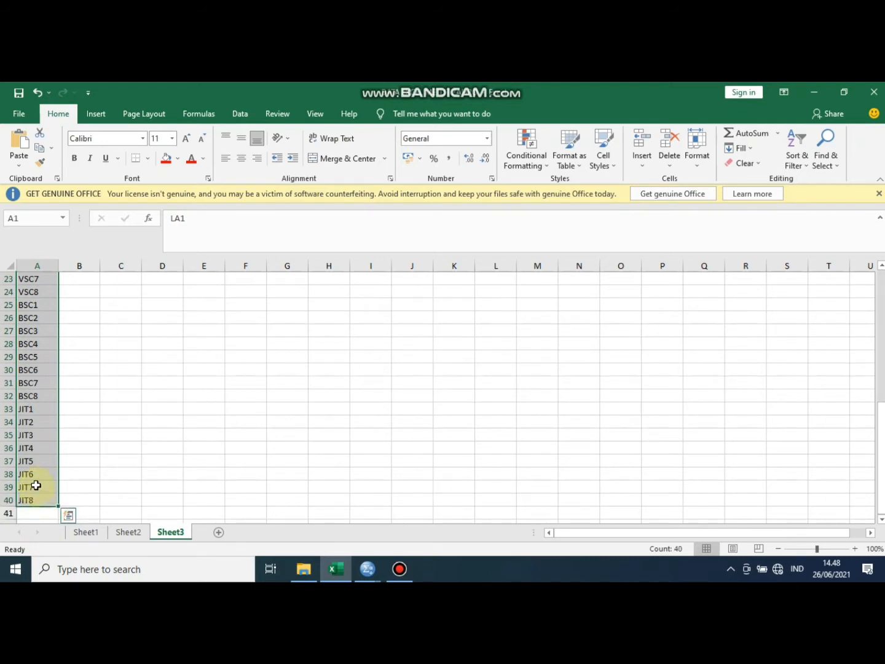
{"action": "key", "text": "ctrl+c"}
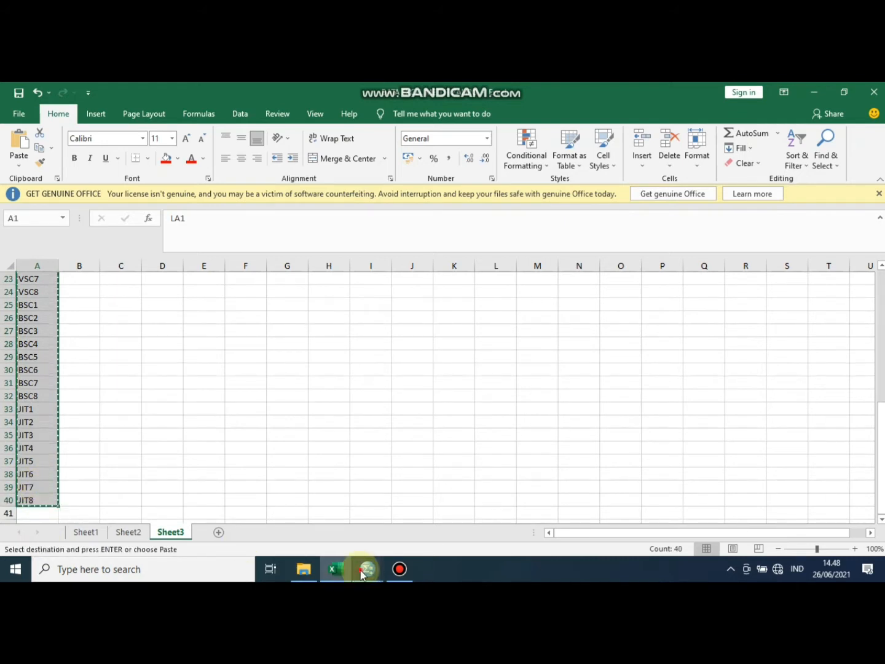
{"action": "mouse_move", "coordinate": [367, 568]}
{"action": "left_click", "coordinate": [297, 523]}
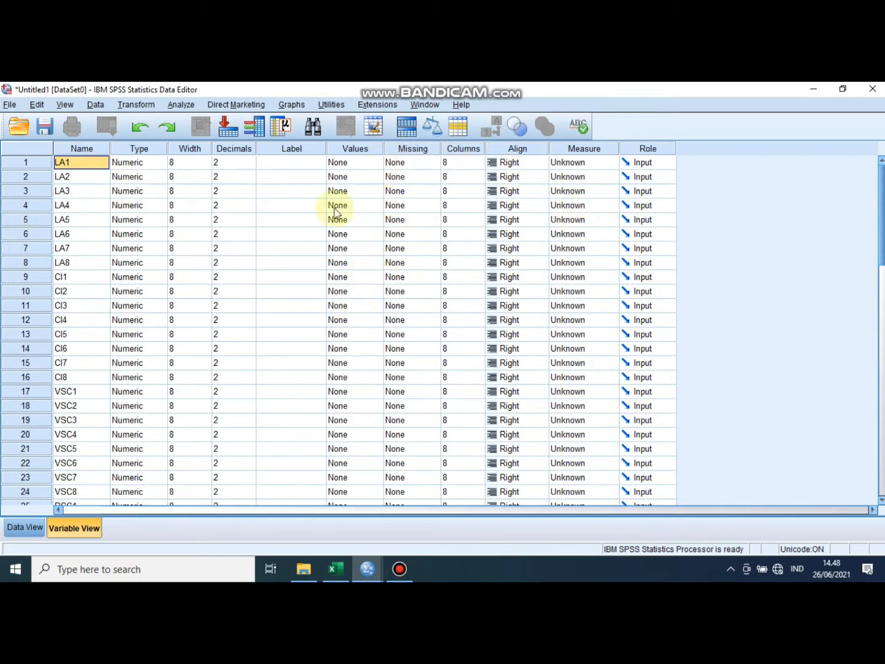
- Set the measurement level of every variable from LA1 to JIT8 to Scale
{"action": "left_click", "coordinate": [589, 149]}
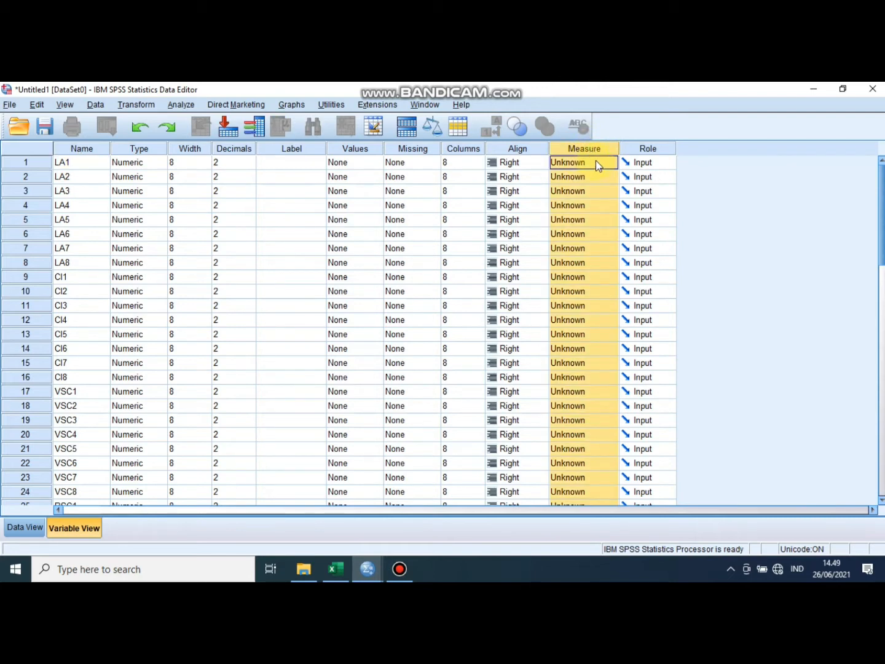
{"action": "left_click", "coordinate": [596, 163]}
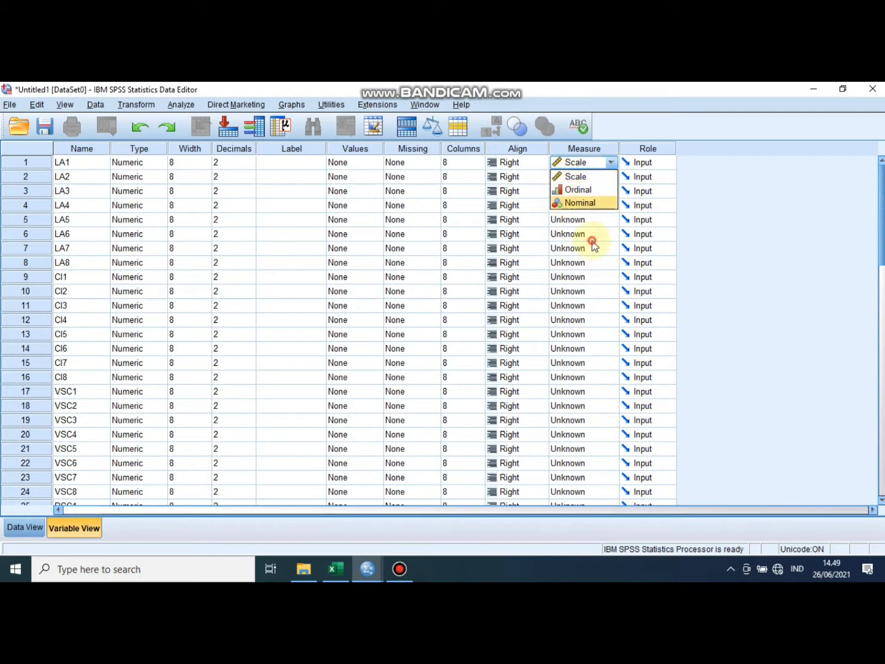
{"action": "left_click", "coordinate": [590, 237]}
{"action": "left_click", "coordinate": [577, 171]}
{"action": "left_click", "coordinate": [580, 177]}
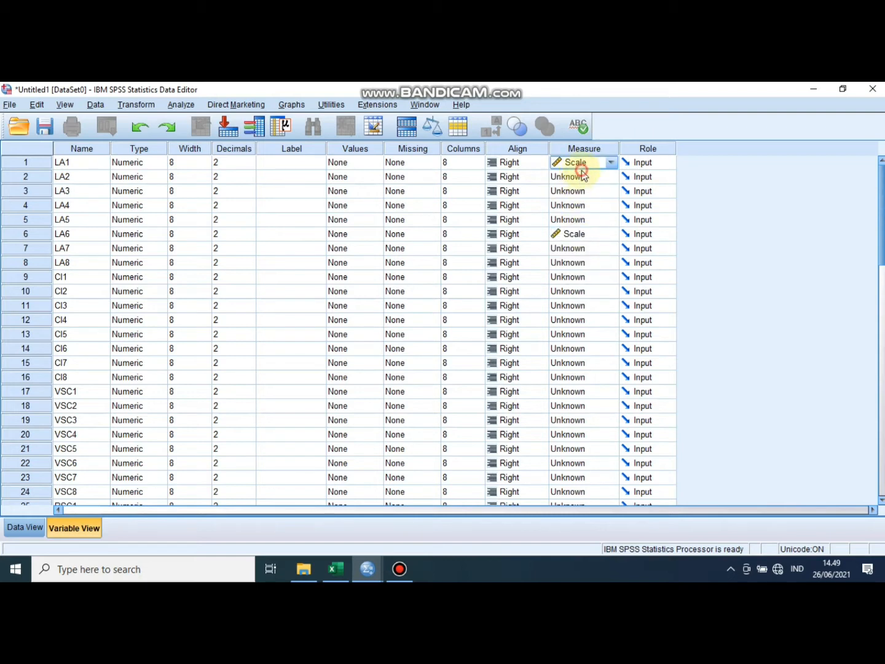
{"action": "left_click", "coordinate": [583, 177]}
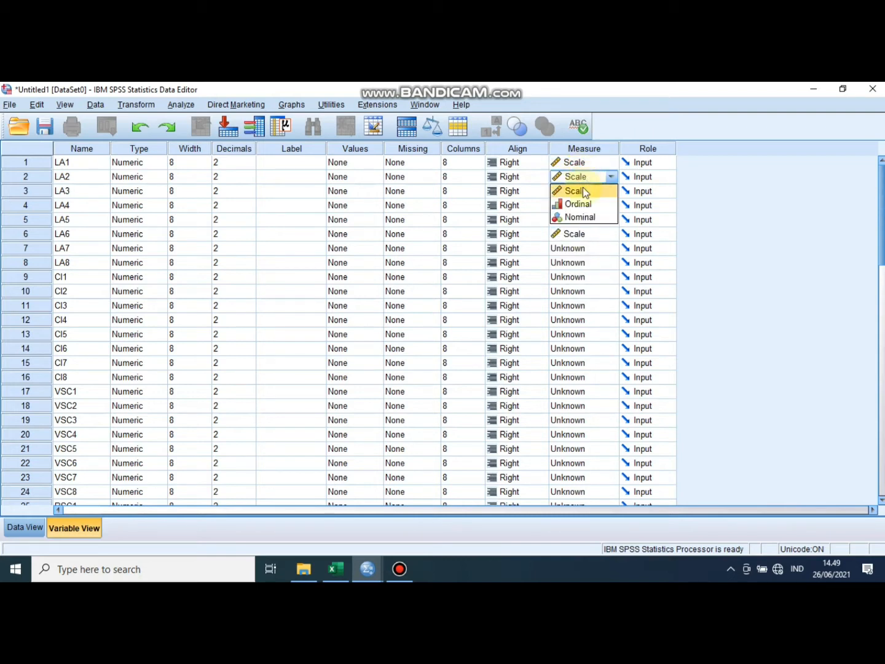
{"action": "left_click", "coordinate": [582, 191]}
{"action": "left_click", "coordinate": [583, 191]}
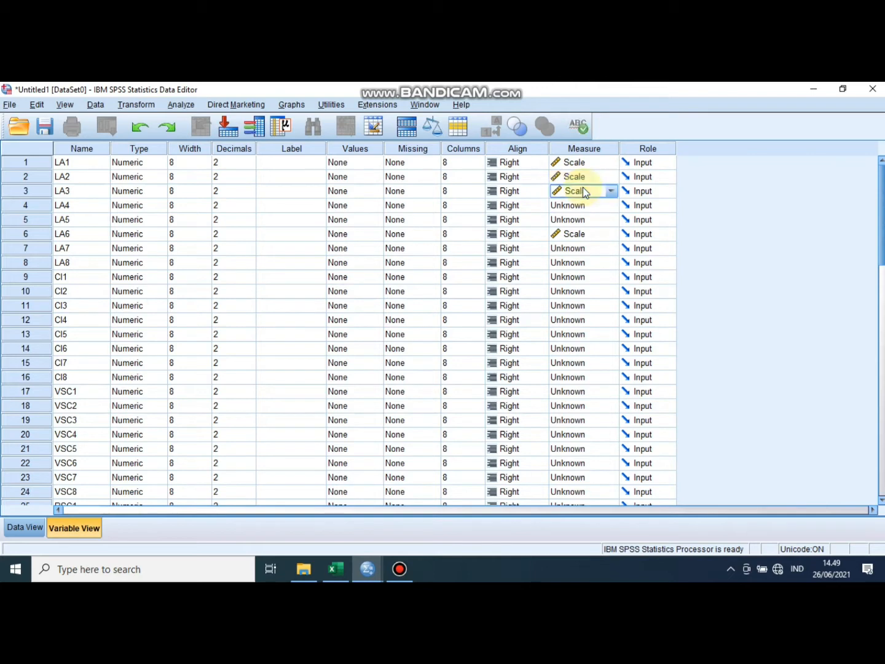
{"action": "key", "text": "Down"}
{"action": "key", "text": "Down"}
{"action": "key", "text": "Down"}
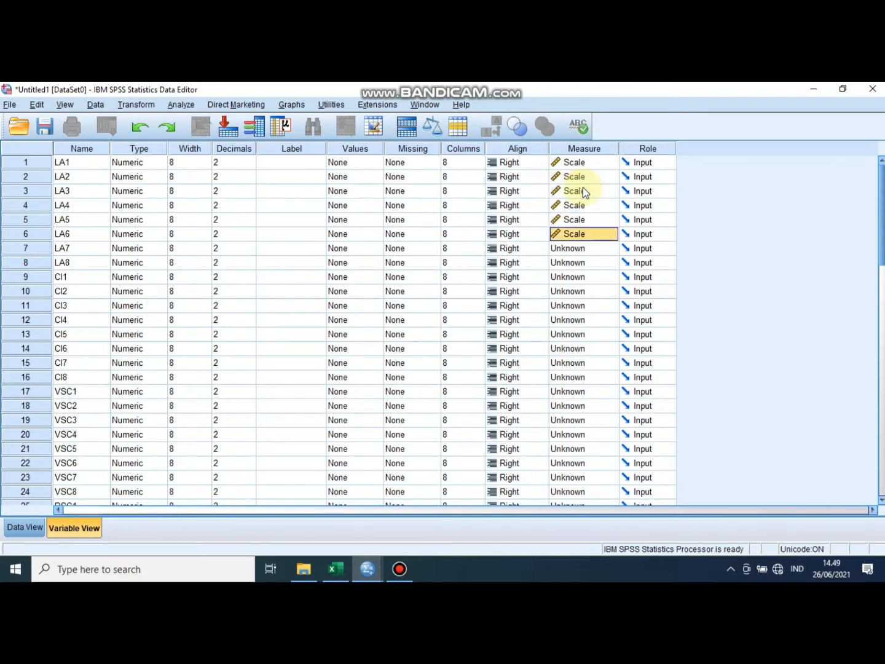
{"action": "key", "text": "Down"}
{"action": "key", "text": "Down"}
{"action": "key", "text": "shift+Down"}
{"action": "key", "text": "shift+Down"}
{"action": "key", "text": "shift+Down"}
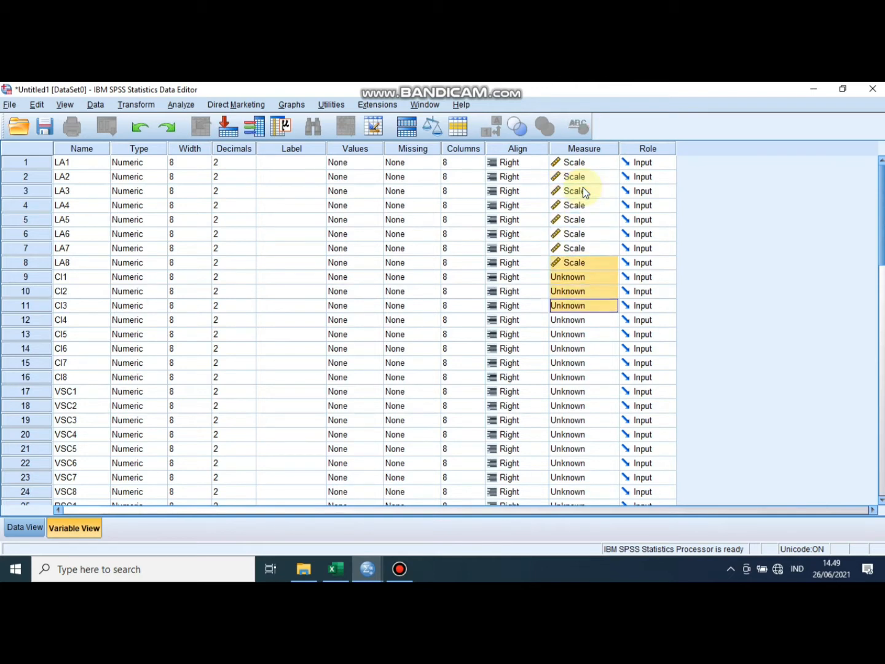
{"action": "key", "text": "Up"}
{"action": "key", "text": "Up"}
{"action": "key", "text": "Down"}
{"action": "key", "text": "Down"}
{"action": "key", "text": "Down"}
{"action": "key", "text": "Down"}
{"action": "key", "text": "Down"}
{"action": "key", "text": "Down"}
{"action": "key", "text": "Down"}
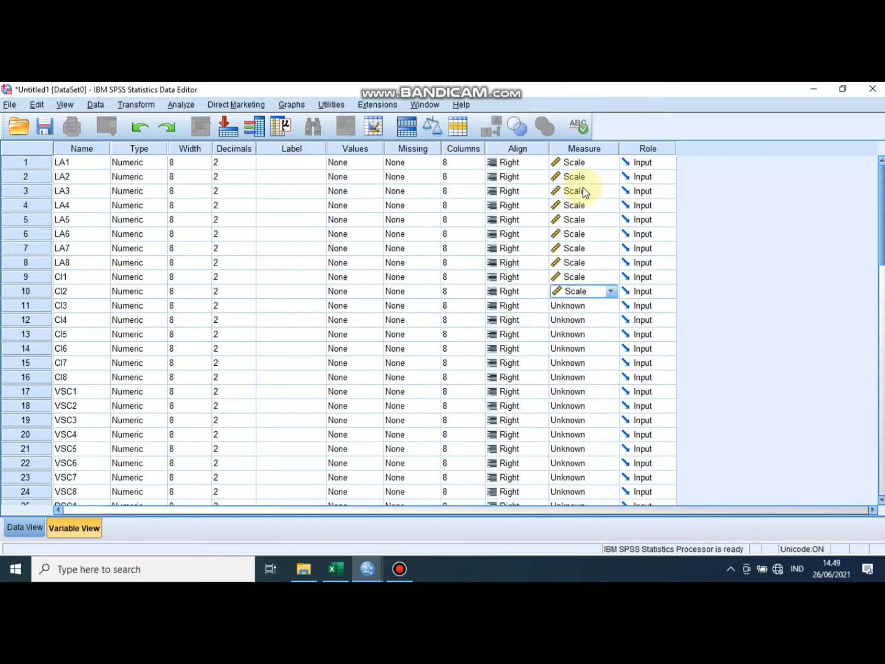
{"action": "key", "text": "Down"}
{"action": "key", "text": "Down"}
{"action": "key", "text": "Down"}
{"action": "key", "text": "Down"}
{"action": "key", "text": "Down"}
{"action": "key", "text": "Down"}
{"action": "key", "text": "Down"}
{"action": "key", "text": "Down"}
{"action": "key", "text": "Down"}
{"action": "key", "text": "Down"}
{"action": "key", "text": "Down"}
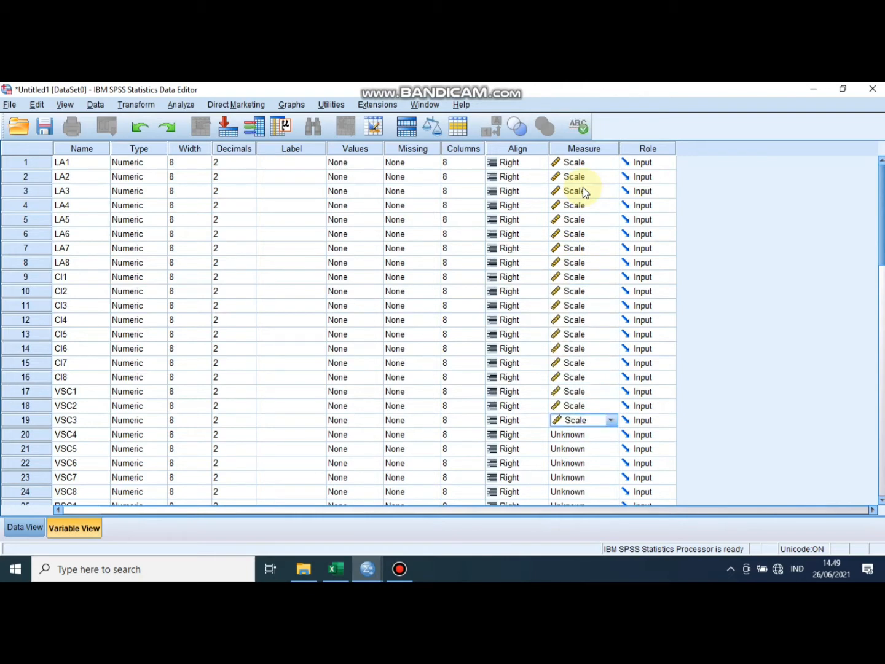
{"action": "key", "text": "Down"}
{"action": "key", "text": "Down"}
{"action": "key", "text": "Down"}
{"action": "key", "text": "Down"}
{"action": "key", "text": "Down"}
{"action": "key", "text": "Down"}
{"action": "key", "text": "Down"}
{"action": "key", "text": "Down"}
{"action": "key", "text": "Down"}
{"action": "key", "text": "Down"}
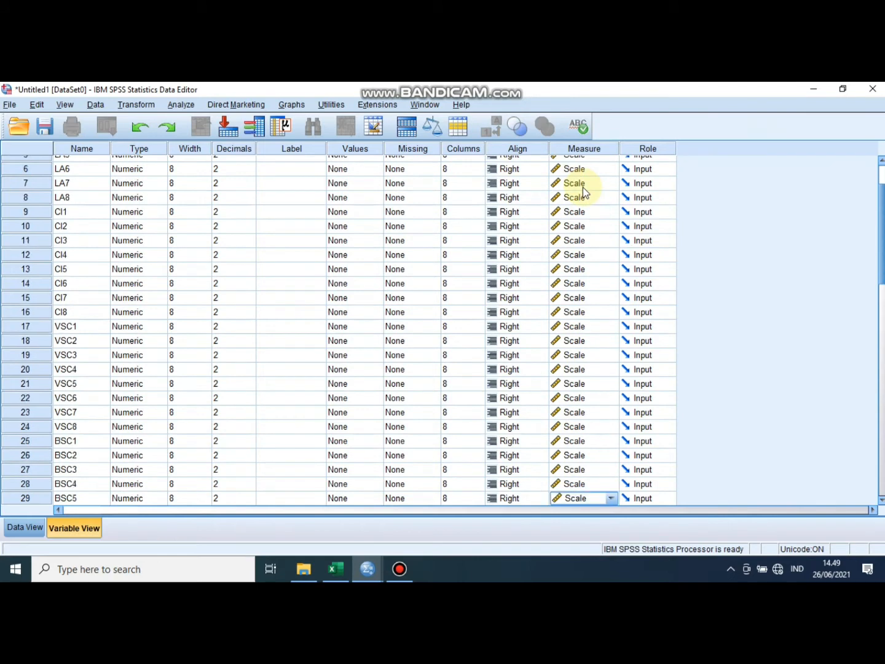
{"action": "key", "text": "Down"}
{"action": "key", "text": "Down"}
{"action": "key", "text": "Down"}
{"action": "key", "text": "Down"}
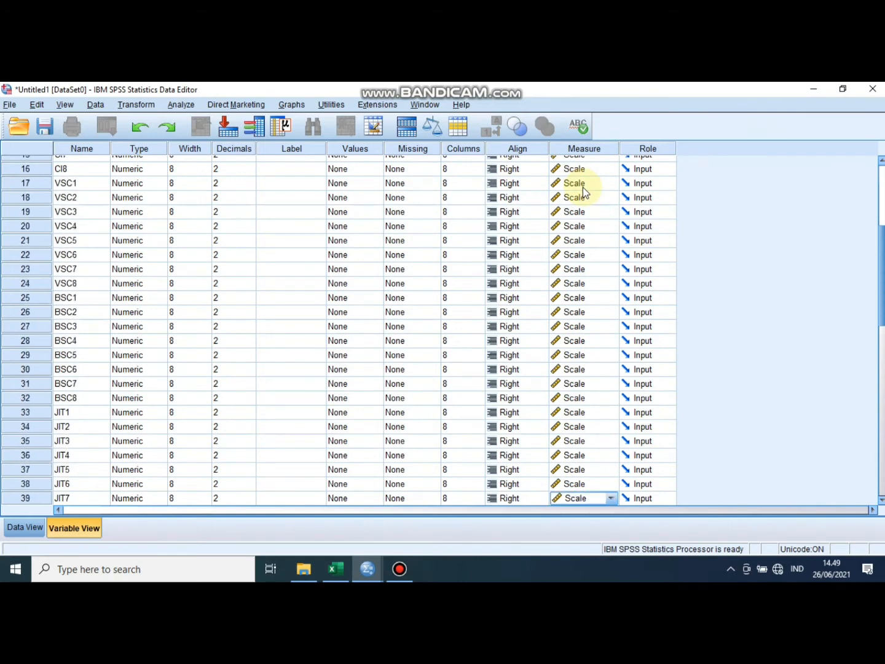
{"action": "key", "text": "Up"}
{"action": "key", "text": "Up"}
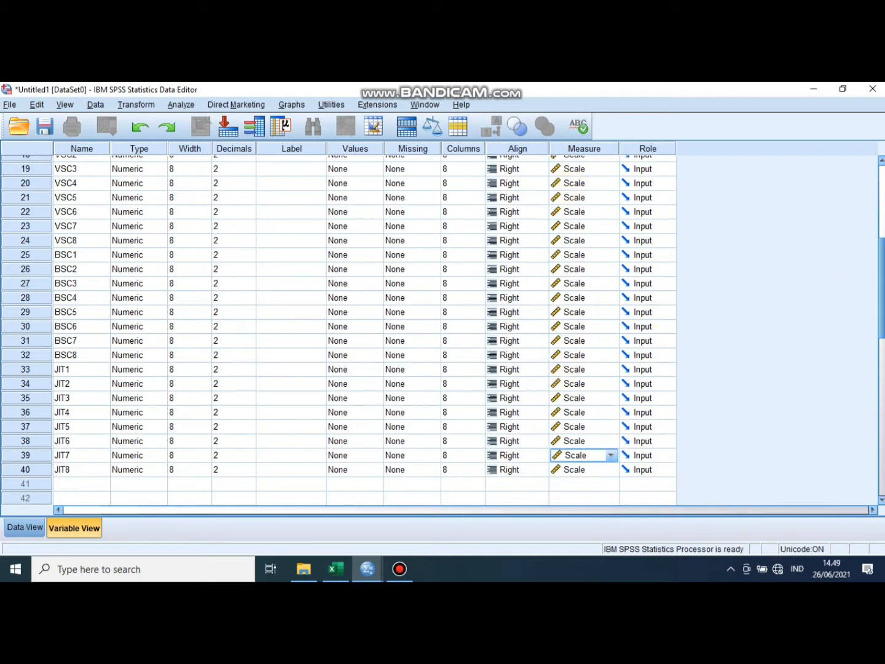
- Set the number of decimals to 0 for every variable from LA1 to JIT8
{"action": "left_click_drag", "start_coordinate": [880, 284], "coordinate": [880, 206]}
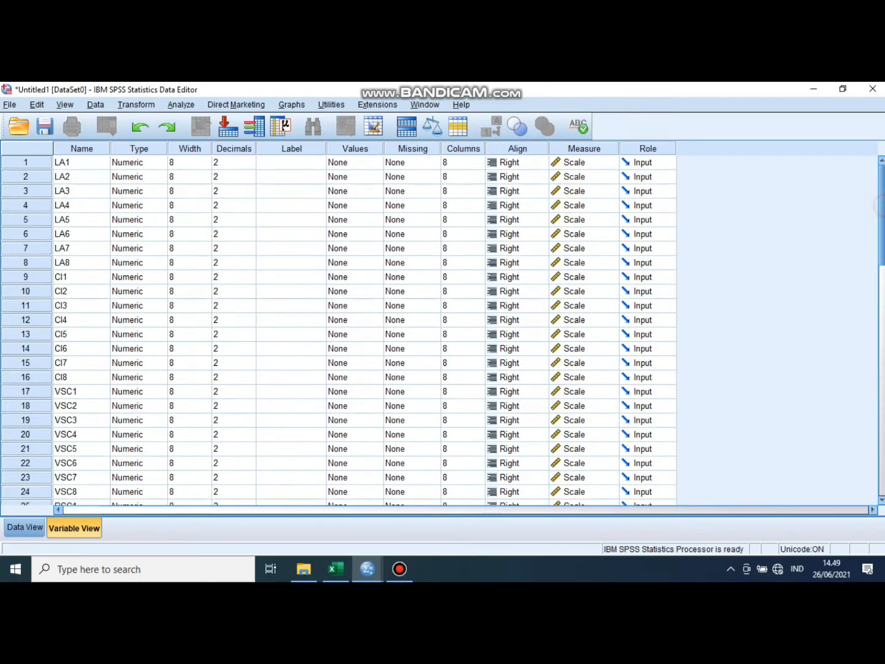
{"action": "left_click", "coordinate": [227, 162]}
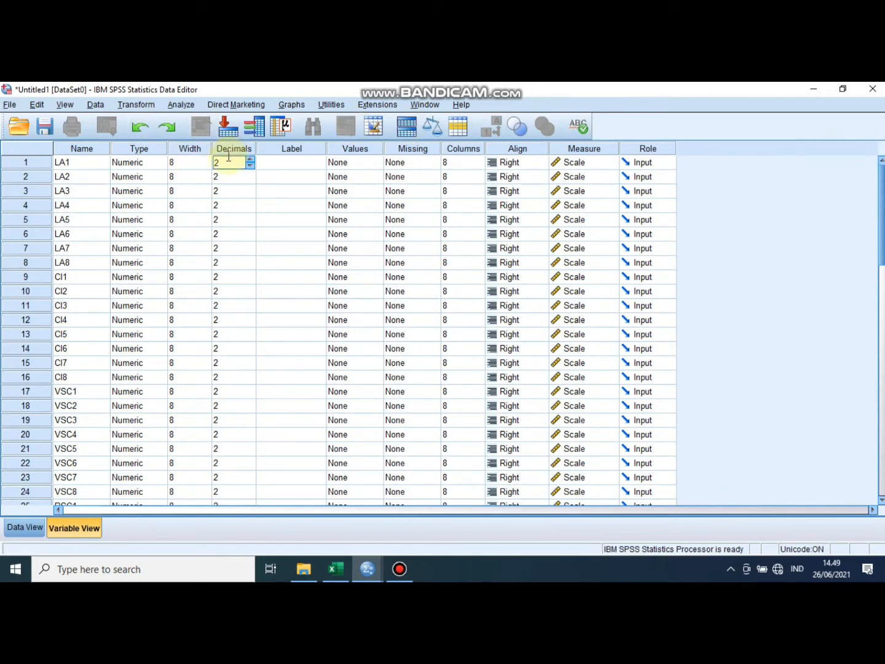
{"action": "type", "text": "0"}
{"action": "key", "text": "Delete"}
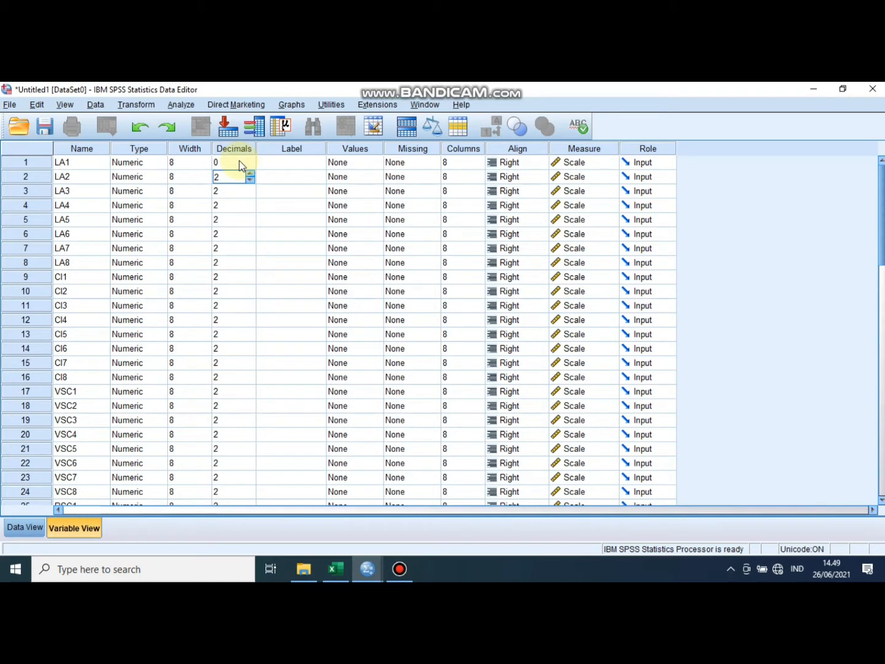
{"action": "type", "text": "0"}
{"action": "key", "text": "Down"}
{"action": "type", "text": "0"}
{"action": "key", "text": "Down"}
{"action": "type", "text": "0"}
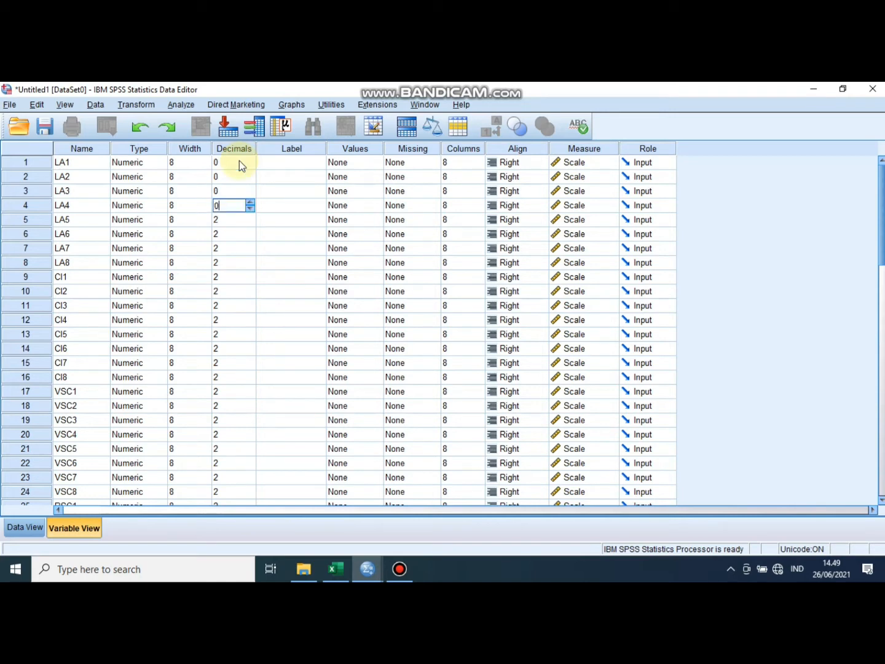
{"action": "key", "text": "Down"}
{"action": "key", "text": "0"}
{"action": "key", "text": "Down"}
{"action": "key", "text": "0"}
{"action": "key", "text": "Down"}
{"action": "key", "text": "0"}
{"action": "key", "text": "Down"}
{"action": "key", "text": "0"}
{"action": "key", "text": "Down"}
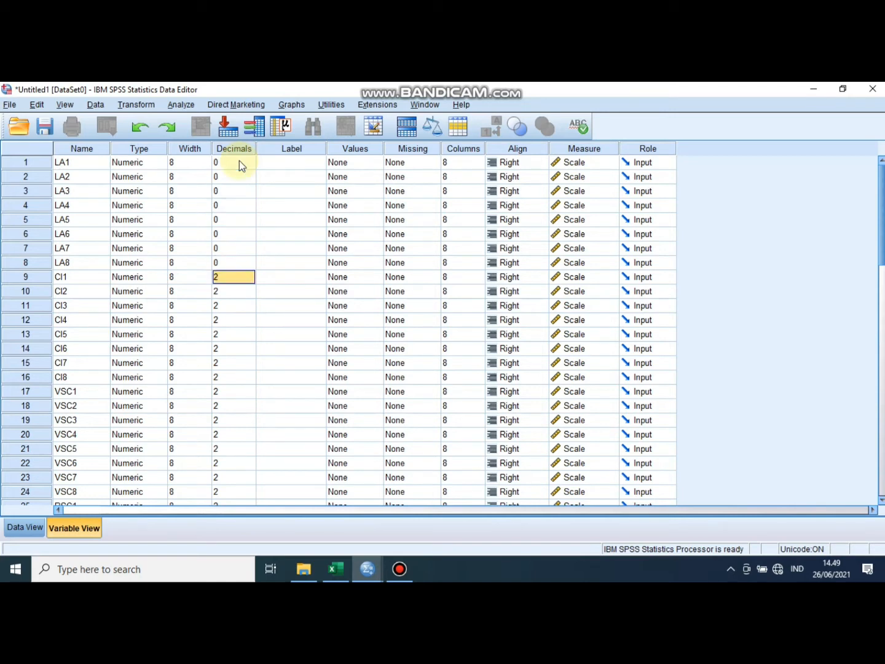
{"action": "key", "text": "0"}
{"action": "key", "text": "Down"}
{"action": "key", "text": "0"}
{"action": "key", "text": "Down"}
{"action": "key", "text": "0"}
{"action": "key", "text": "Down"}
{"action": "key", "text": "0"}
{"action": "key", "text": "Down"}
{"action": "key", "text": "0"}
{"action": "key", "text": "Down"}
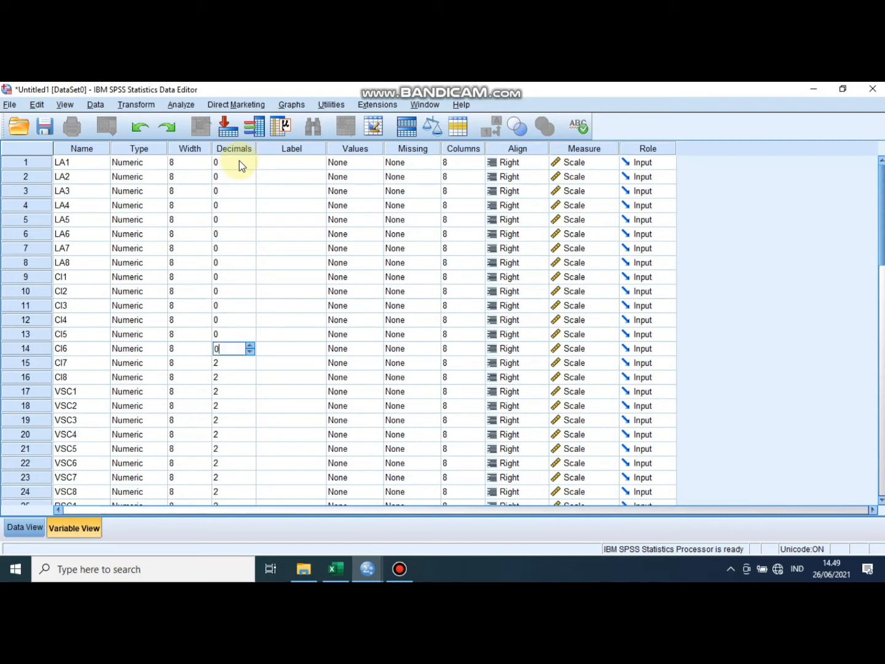
{"action": "key", "text": "0"}
{"action": "key", "text": "Down"}
{"action": "key", "text": "0"}
{"action": "key", "text": "Down"}
{"action": "key", "text": "0"}
{"action": "key", "text": "Down"}
{"action": "key", "text": "0"}
{"action": "key", "text": "Down"}
{"action": "key", "text": "0"}
{"action": "key", "text": "Down"}
{"action": "key", "text": "0"}
{"action": "key", "text": "Down"}
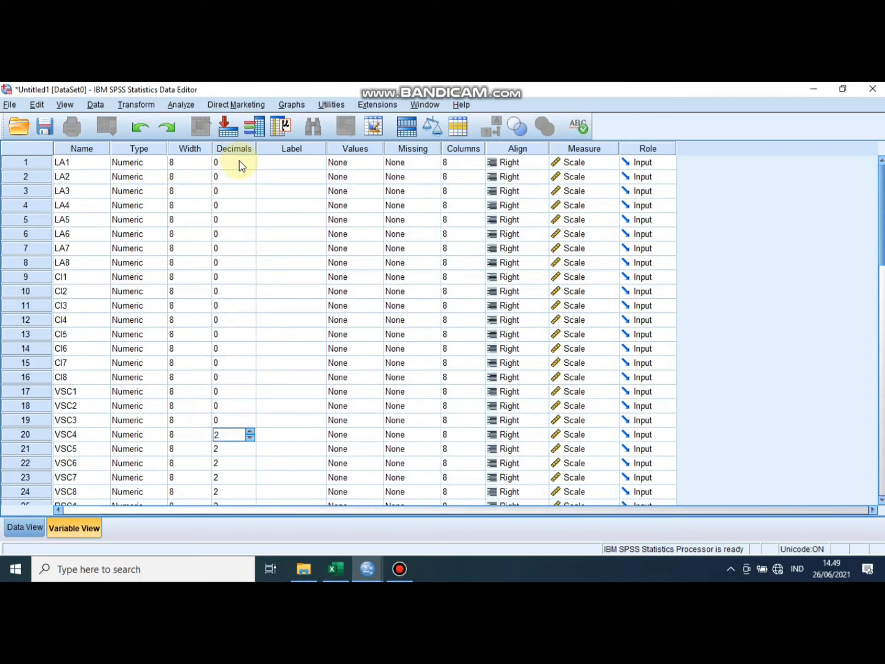
{"action": "key", "text": "0"}
{"action": "key", "text": "Down"}
{"action": "key", "text": "0"}
{"action": "key", "text": "Down"}
{"action": "key", "text": "0"}
{"action": "key", "text": "Down"}
{"action": "key", "text": "0"}
{"action": "key", "text": "Down"}
{"action": "key", "text": "0"}
{"action": "key", "text": "Down"}
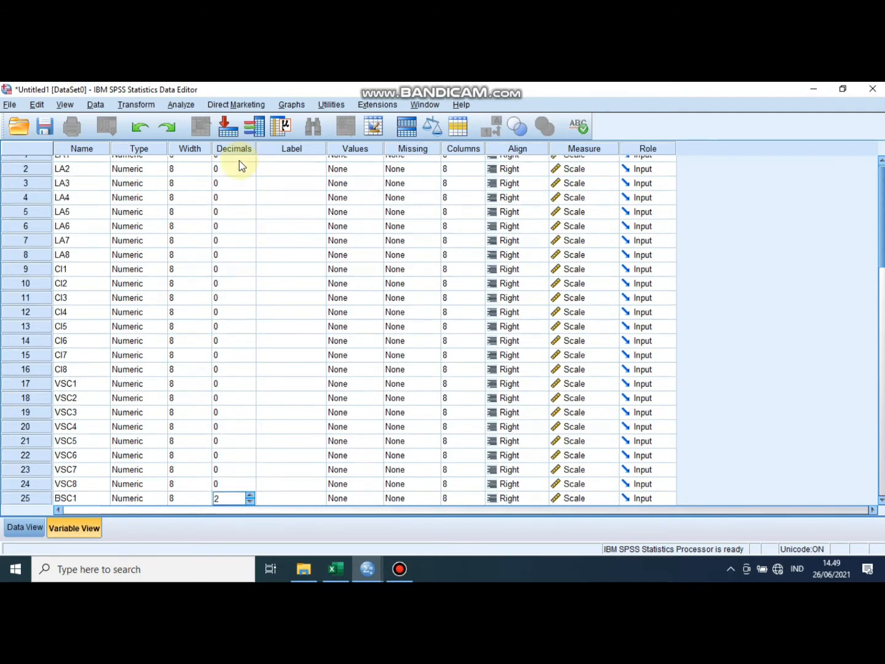
{"action": "key", "text": "0"}
{"action": "key", "text": "Down"}
{"action": "key", "text": "0"}
{"action": "key", "text": "Down"}
{"action": "key", "text": "0"}
{"action": "key", "text": "Down"}
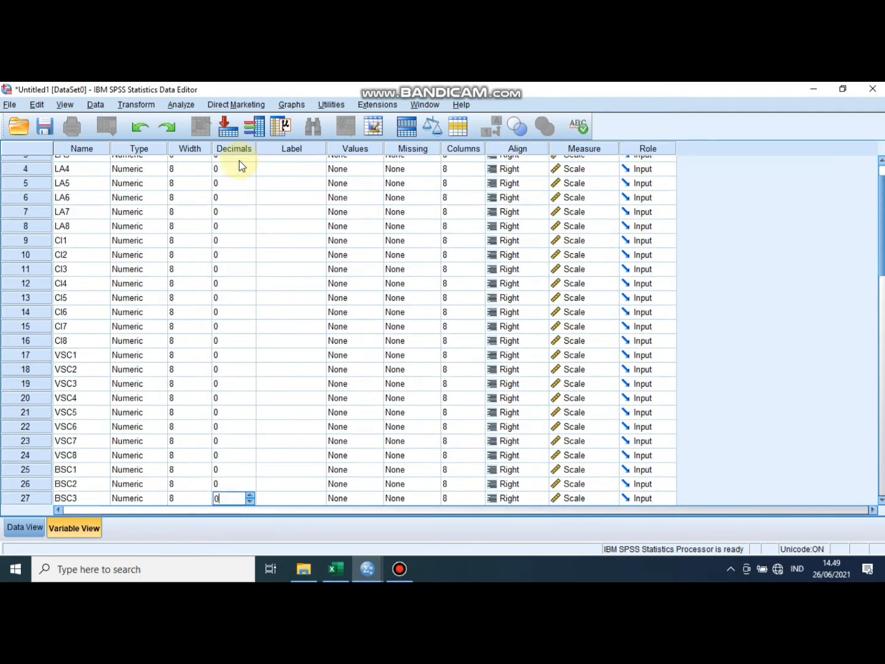
{"action": "key", "text": "0"}
{"action": "key", "text": "Down"}
{"action": "key", "text": "0"}
{"action": "key", "text": "Down"}
{"action": "key", "text": "0"}
{"action": "key", "text": "Down"}
{"action": "key", "text": "0"}
{"action": "key", "text": "Down"}
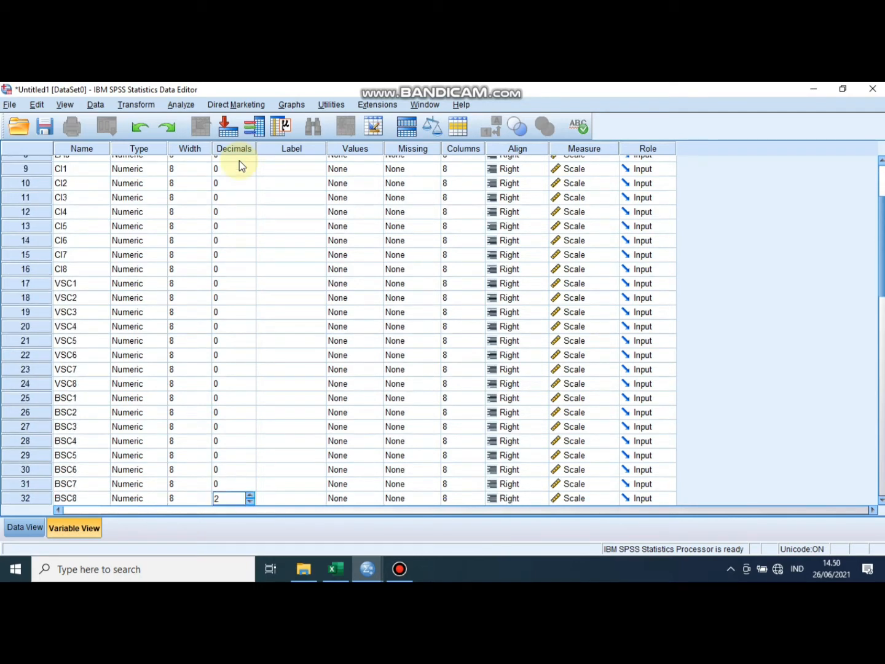
{"action": "key", "text": "0"}
{"action": "key", "text": "Down"}
{"action": "key", "text": "0"}
{"action": "key", "text": "Down"}
{"action": "key", "text": "0"}
{"action": "key", "text": "Down"}
{"action": "key", "text": "0"}
{"action": "key", "text": "Down"}
{"action": "key", "text": "0"}
{"action": "key", "text": "Down"}
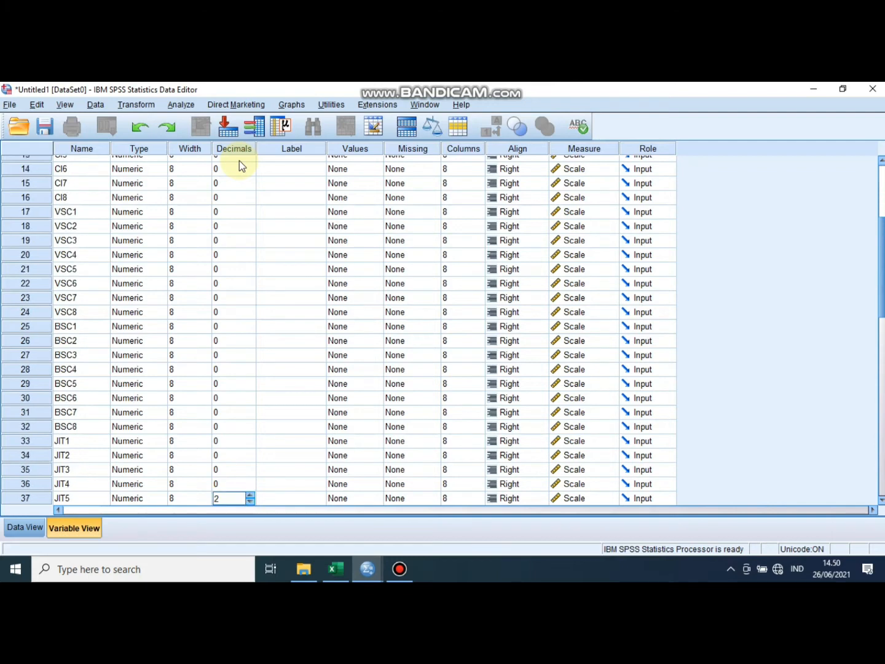
{"action": "key", "text": "0"}
{"action": "key", "text": "Down"}
{"action": "type", "text": "0"}
{"action": "key", "text": "Down"}
{"action": "key", "text": "Down"}
{"action": "type", "text": "0"}
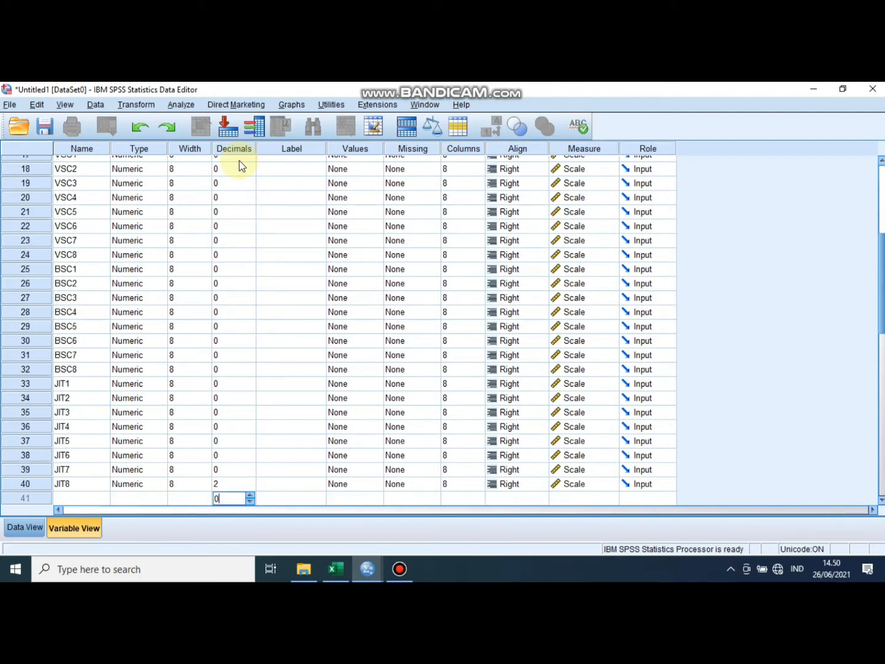
{"action": "key", "text": "Up"}
{"action": "type", "text": "0"}
- Review the decimals, columns and measurement level settings across the whole list of variables
{"action": "scroll", "coordinate": [514, 307], "scroll_direction": "up", "scroll_amount": 6}
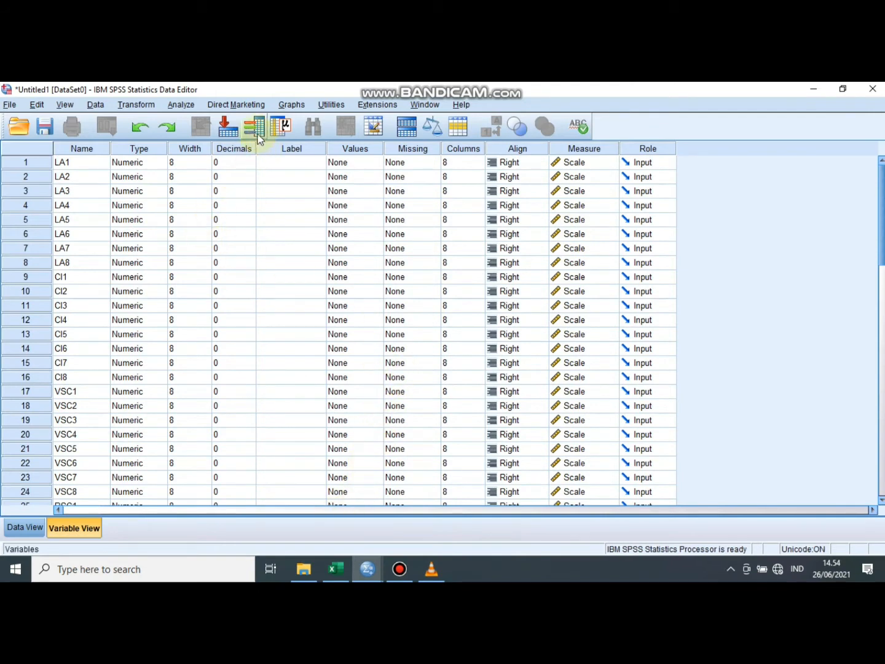
{"action": "scroll", "coordinate": [227, 192], "scroll_direction": "down", "scroll_amount": 2}
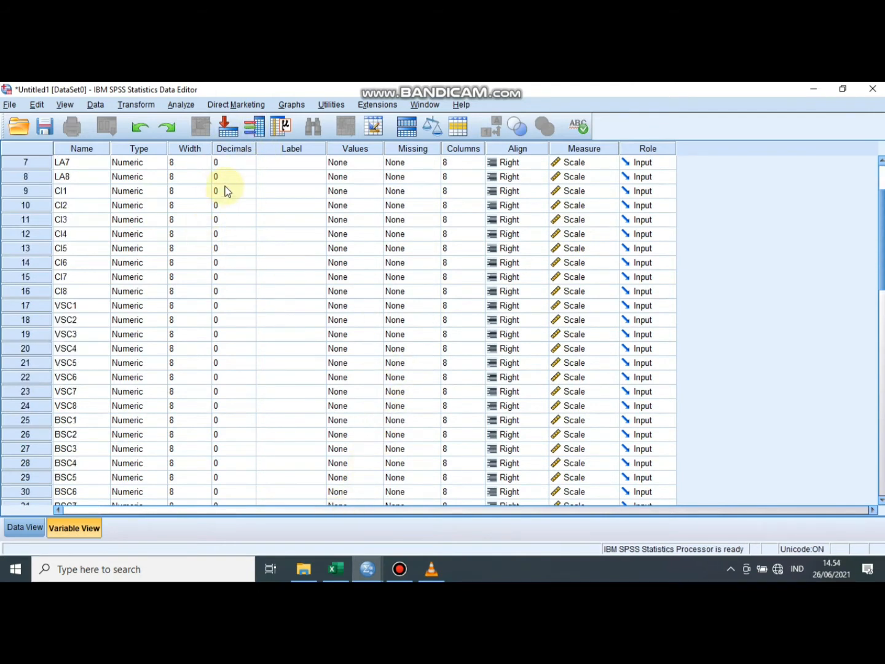
{"action": "scroll", "coordinate": [228, 192], "scroll_direction": "down", "scroll_amount": 5}
{"action": "scroll", "coordinate": [228, 196], "scroll_direction": "up", "scroll_amount": 5}
{"action": "scroll", "coordinate": [228, 195], "scroll_direction": "up", "scroll_amount": 2}
{"action": "scroll", "coordinate": [456, 203], "scroll_direction": "down", "scroll_amount": 2}
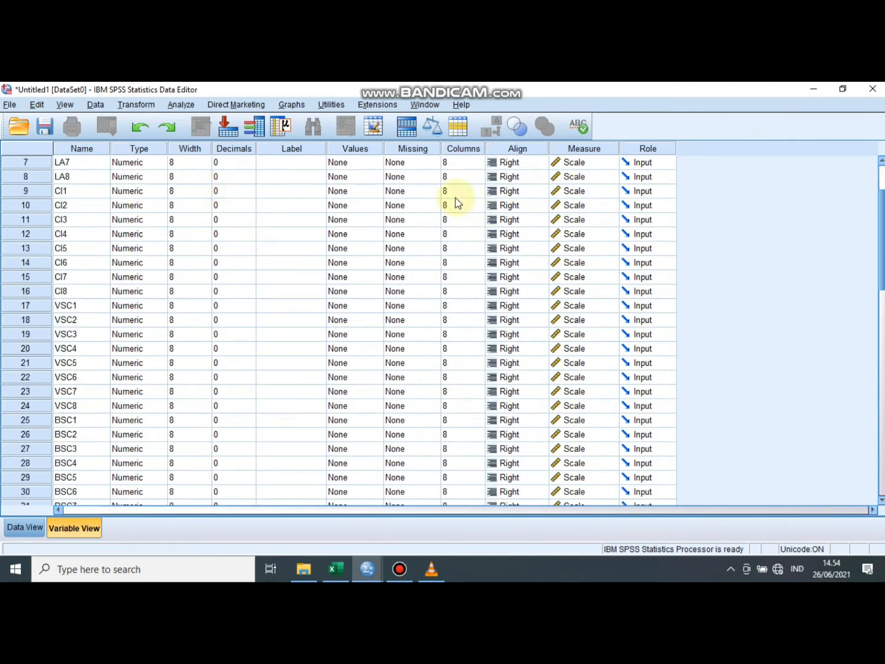
{"action": "scroll", "coordinate": [456, 202], "scroll_direction": "down", "scroll_amount": 6}
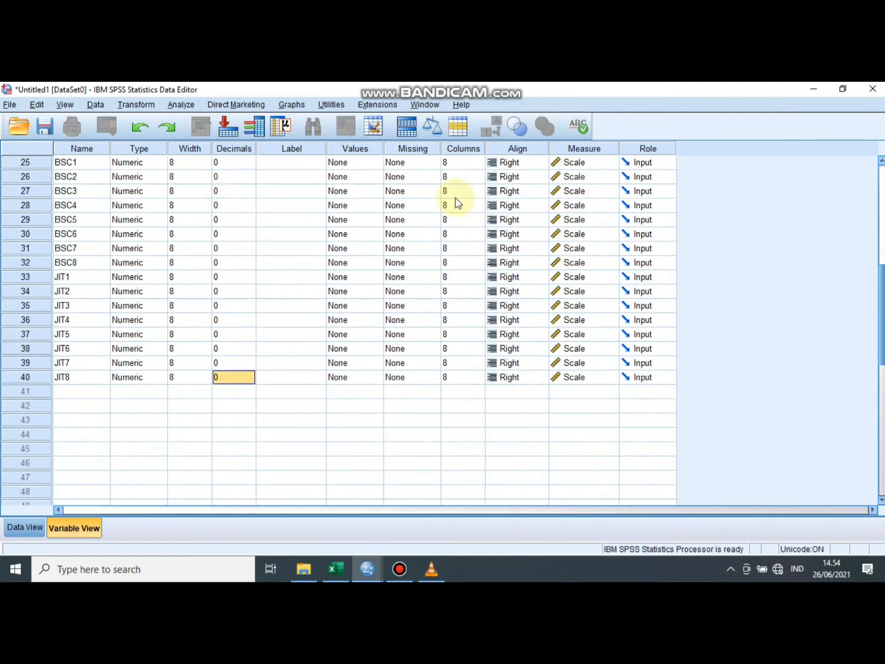
{"action": "scroll", "coordinate": [456, 203], "scroll_direction": "up", "scroll_amount": 6}
{"action": "scroll", "coordinate": [455, 202], "scroll_direction": "up", "scroll_amount": 2}
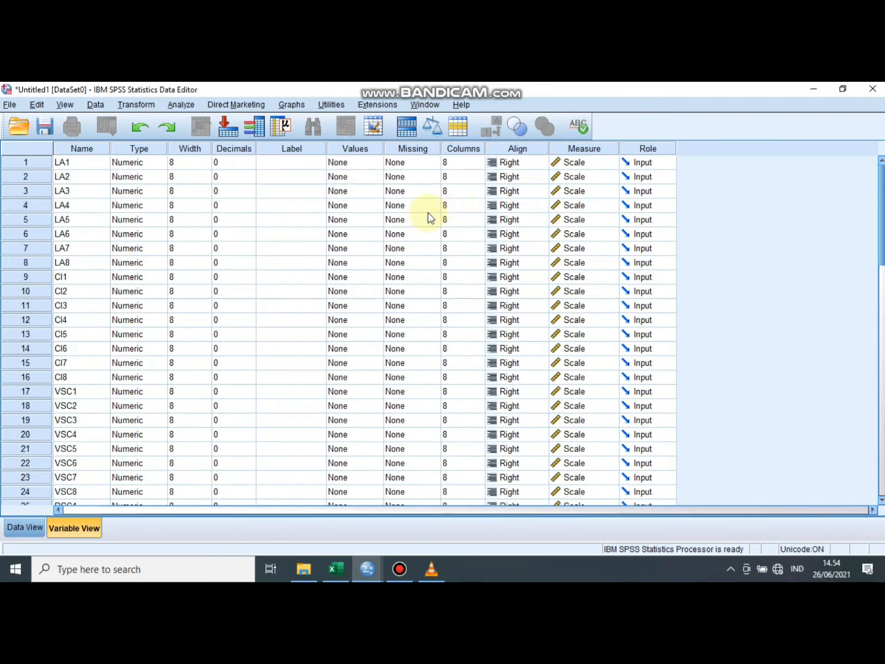
- Switch to Excel, copy the response values in B7:AT106 of Sheet1 and paste them into the SPSS data grid starting at LA1, case 1
{"action": "left_click", "coordinate": [24, 528]}
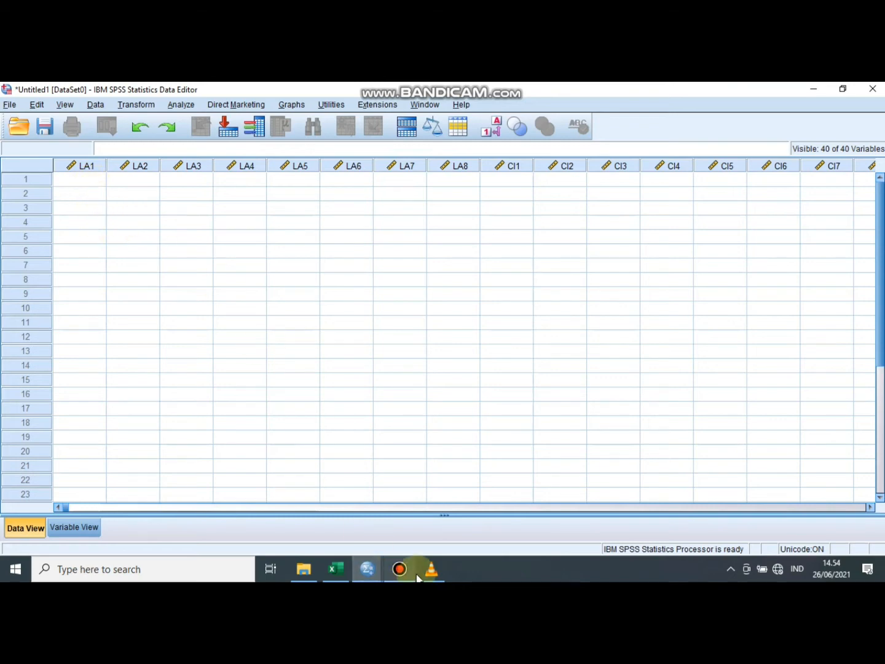
{"action": "mouse_move", "coordinate": [343, 578]}
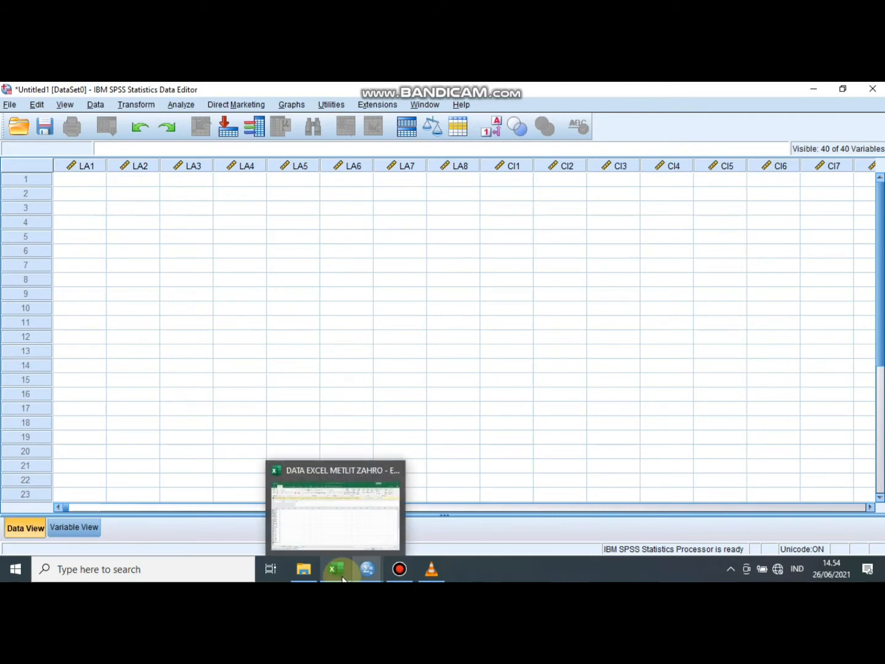
{"action": "left_click", "coordinate": [335, 516]}
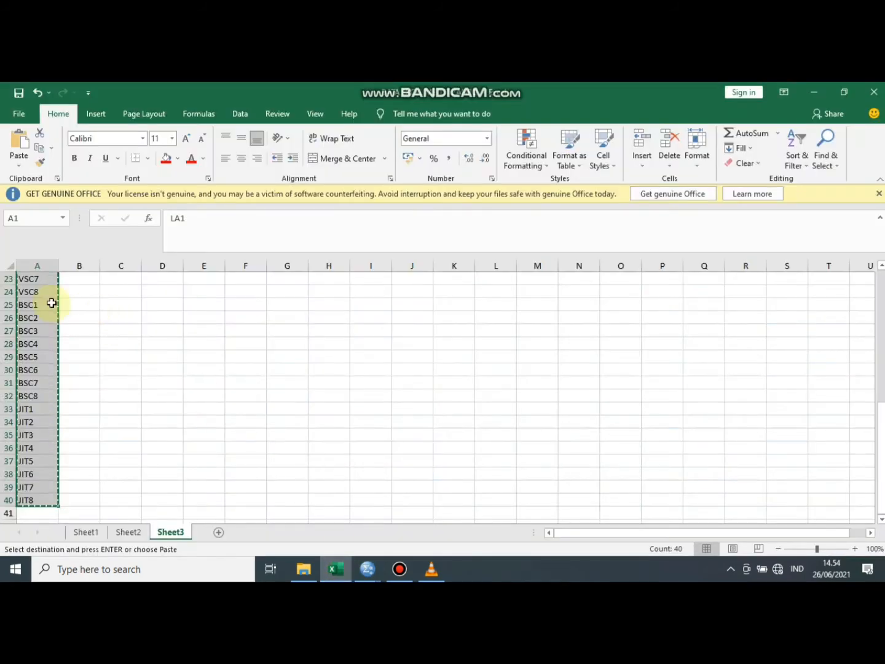
{"action": "left_click", "coordinate": [89, 531]}
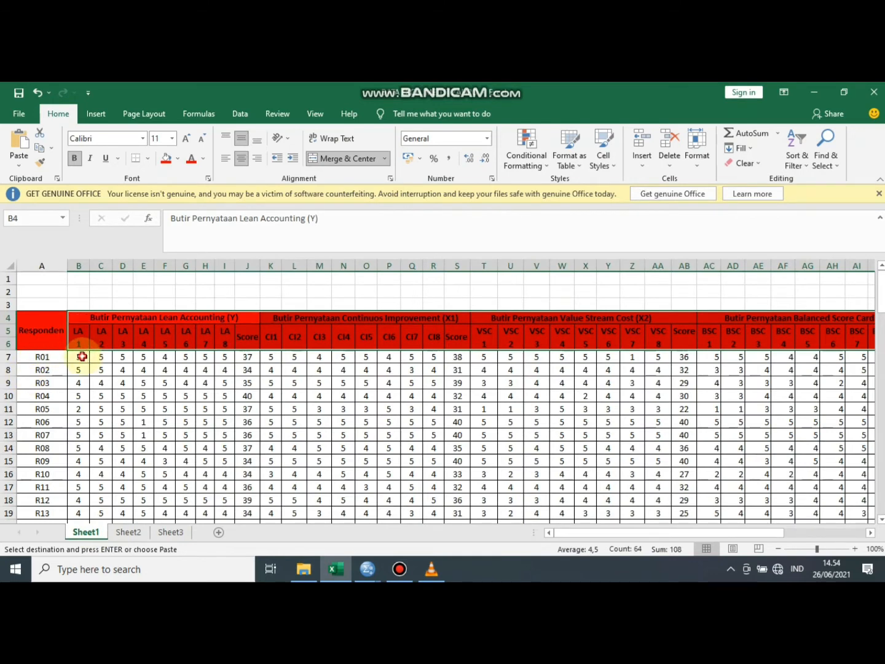
{"action": "left_click_drag", "start_coordinate": [81, 357], "coordinate": [810, 491]}
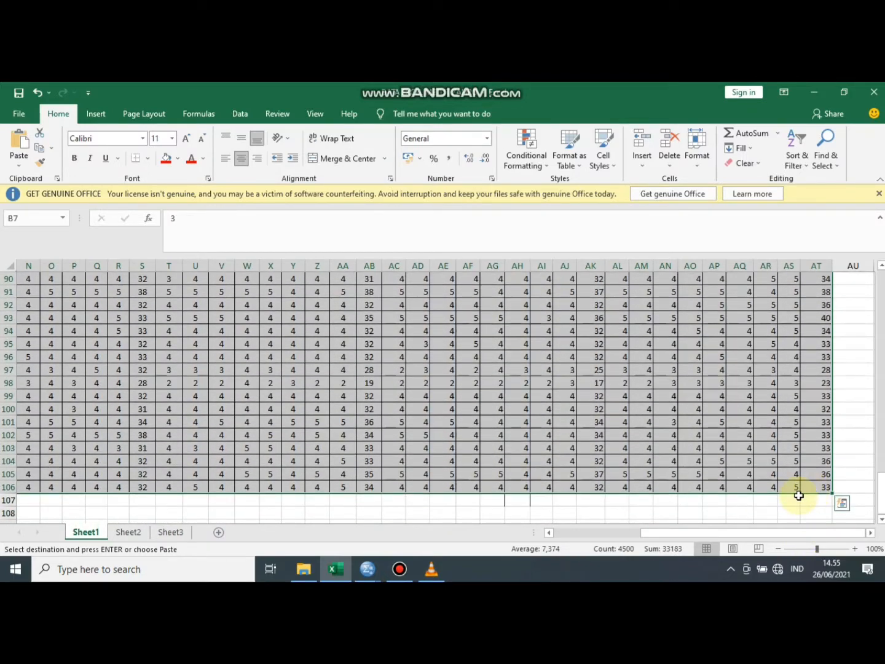
{"action": "type", "text": "CC"}
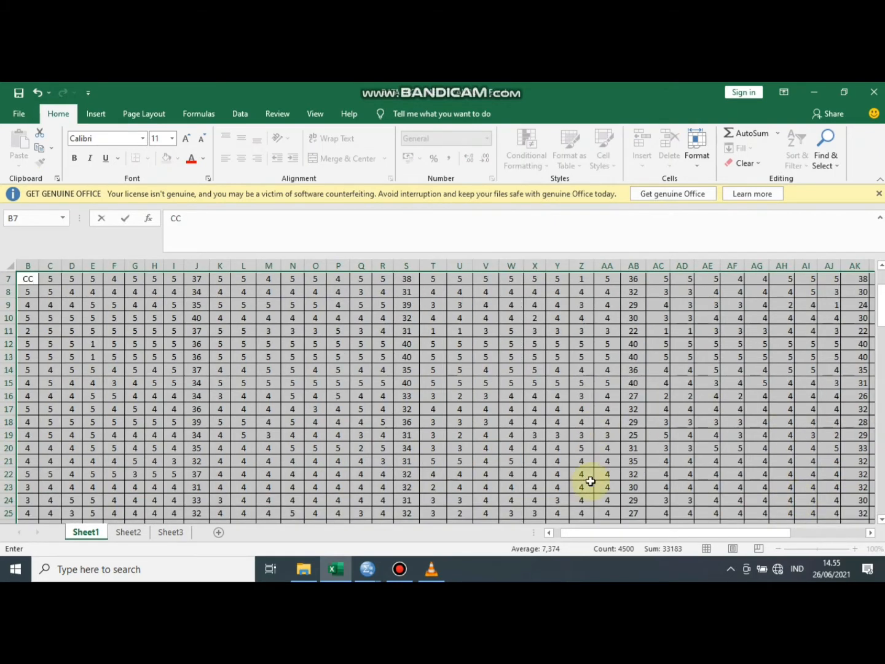
{"action": "left_click", "coordinate": [38, 96]}
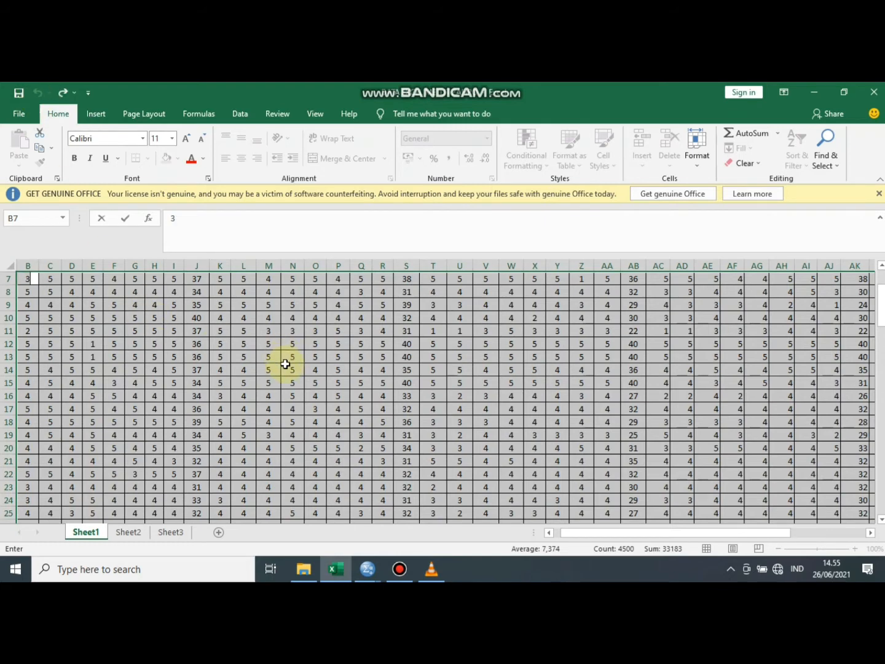
{"action": "key", "text": "ctrl+c"}
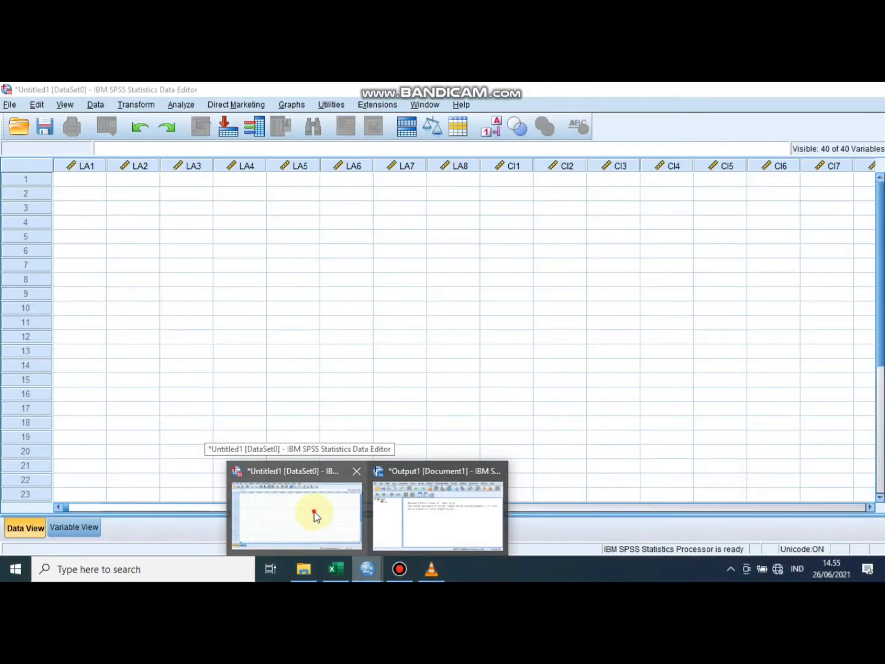
{"action": "left_click", "coordinate": [314, 511]}
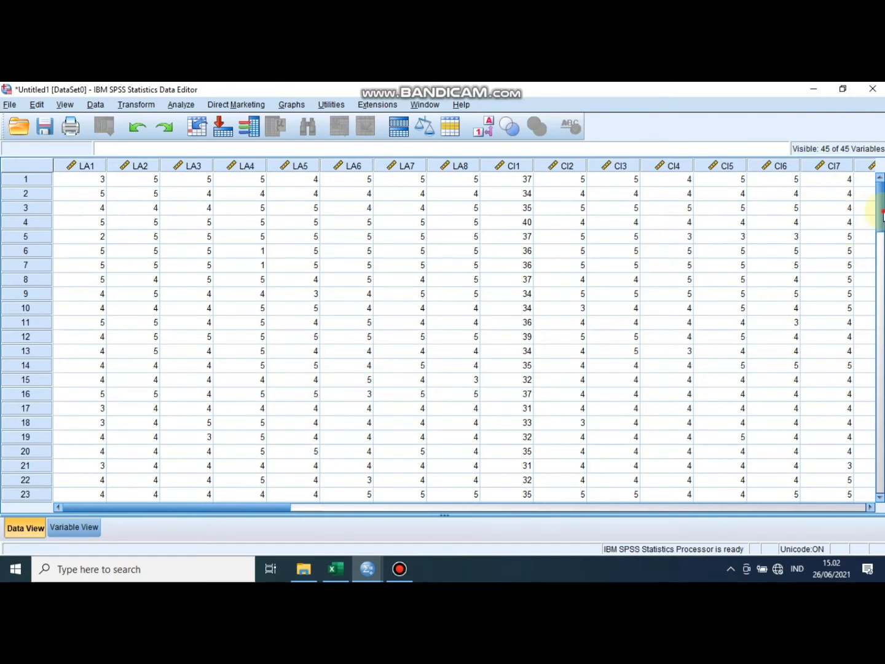
{"action": "mouse_move", "coordinate": [882, 212]}
{"action": "left_mouse_down"}
{"action": "mouse_move", "coordinate": [869, 471]}
{"action": "mouse_move", "coordinate": [882, 205]}
{"action": "left_mouse_up"}
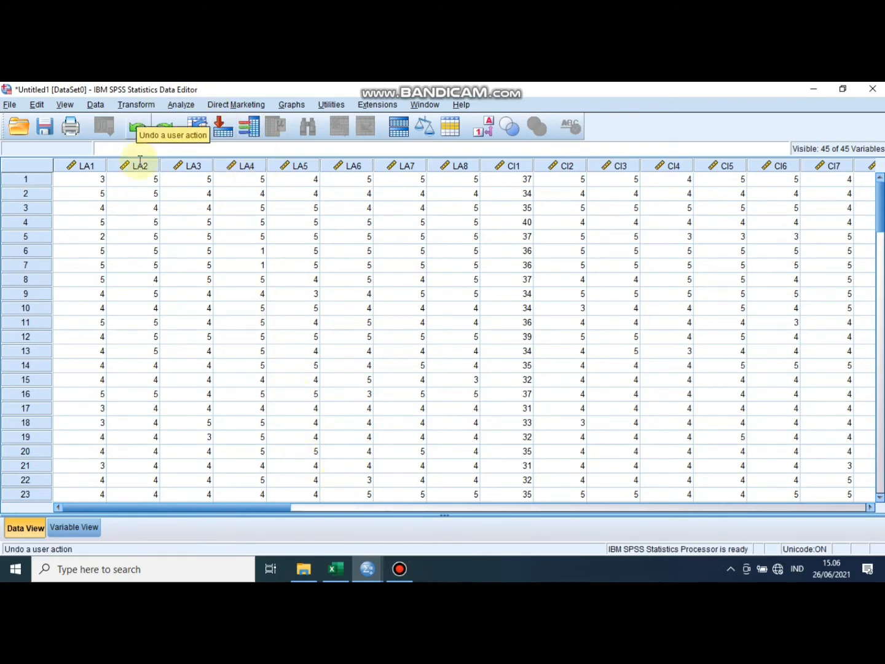
- Open a Reliability Analysis and add all variables from LA1 to VAR00005 as items
{"action": "left_click", "coordinate": [193, 109]}
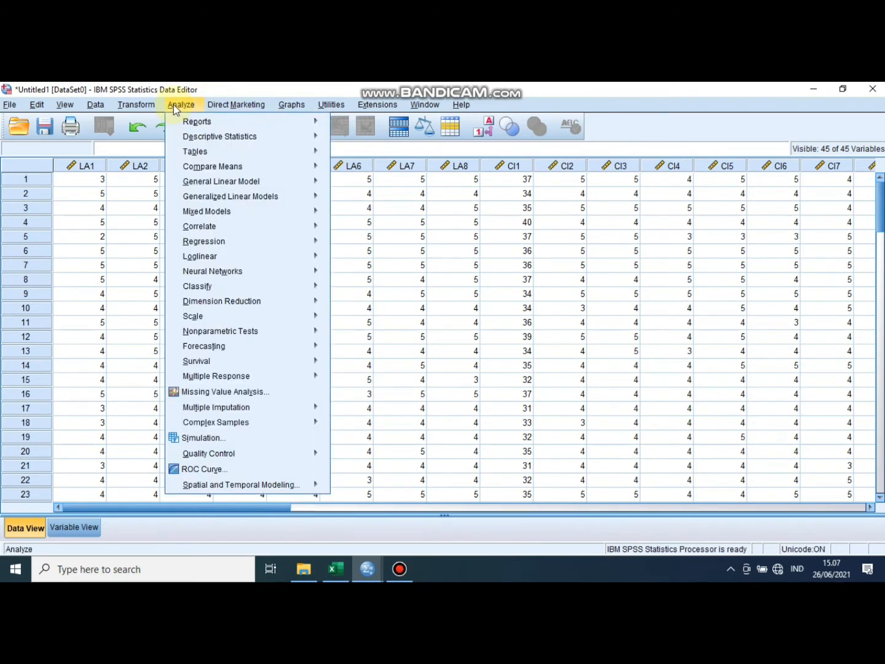
{"action": "mouse_move", "coordinate": [196, 203]}
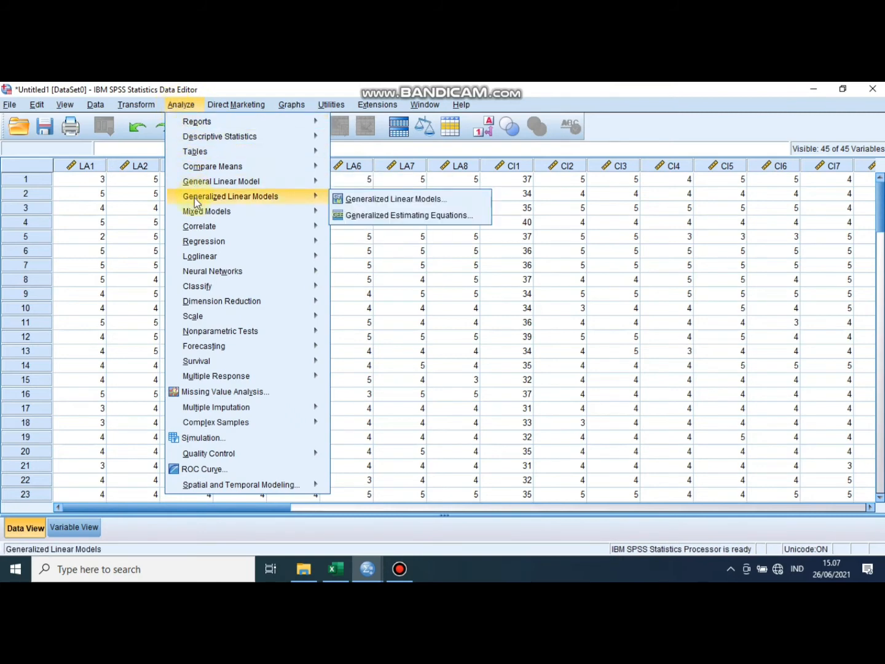
{"action": "mouse_move", "coordinate": [207, 334]}
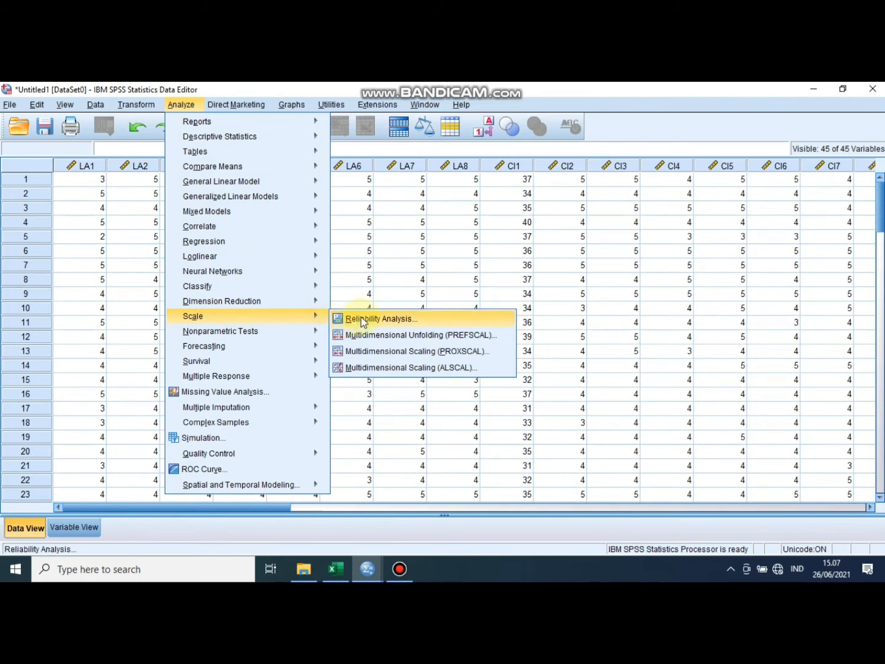
{"action": "left_click", "coordinate": [362, 316]}
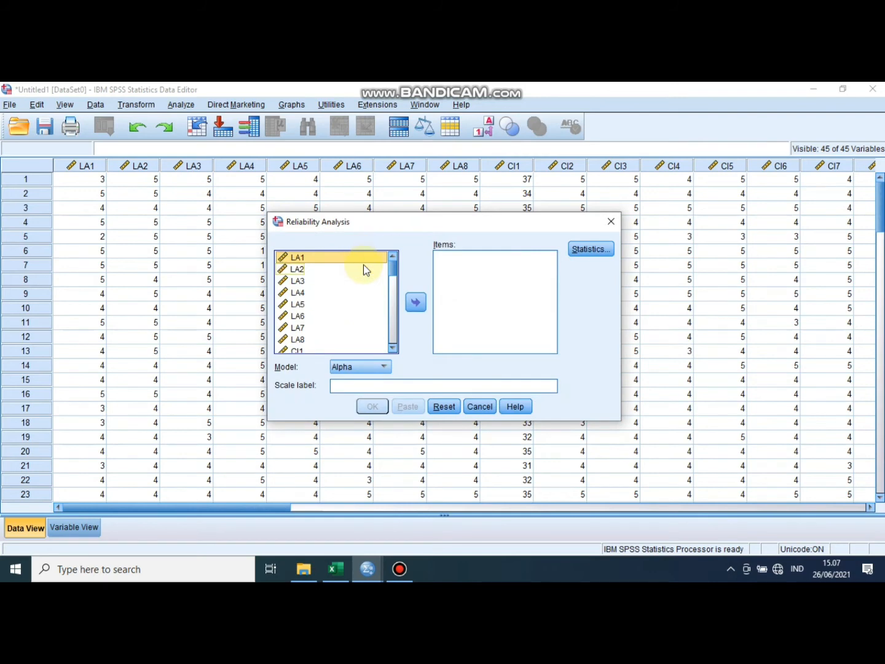
{"action": "scroll", "coordinate": [350, 277], "scroll_direction": "down", "scroll_amount": 4}
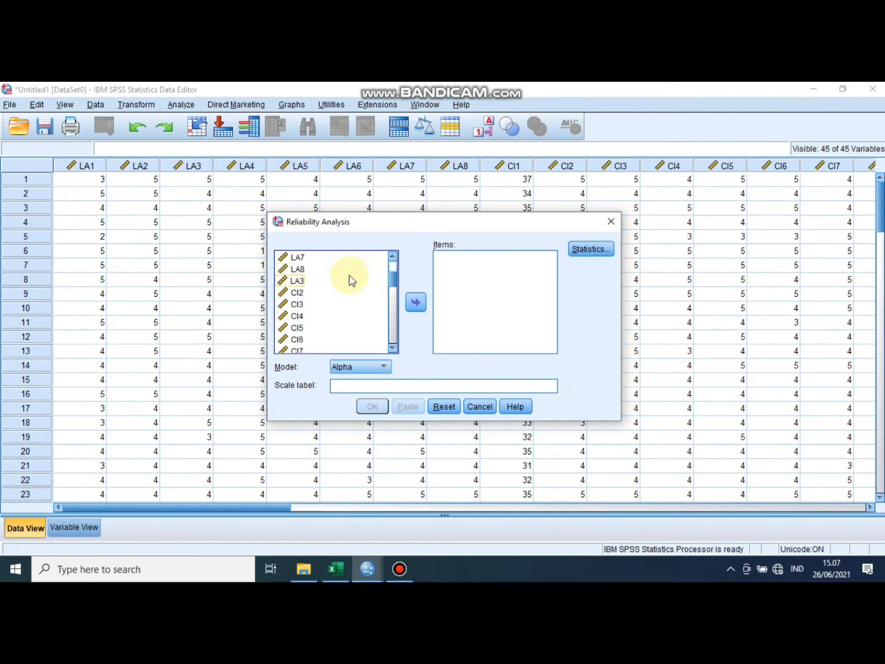
{"action": "scroll", "coordinate": [349, 279], "scroll_direction": "down", "scroll_amount": 8}
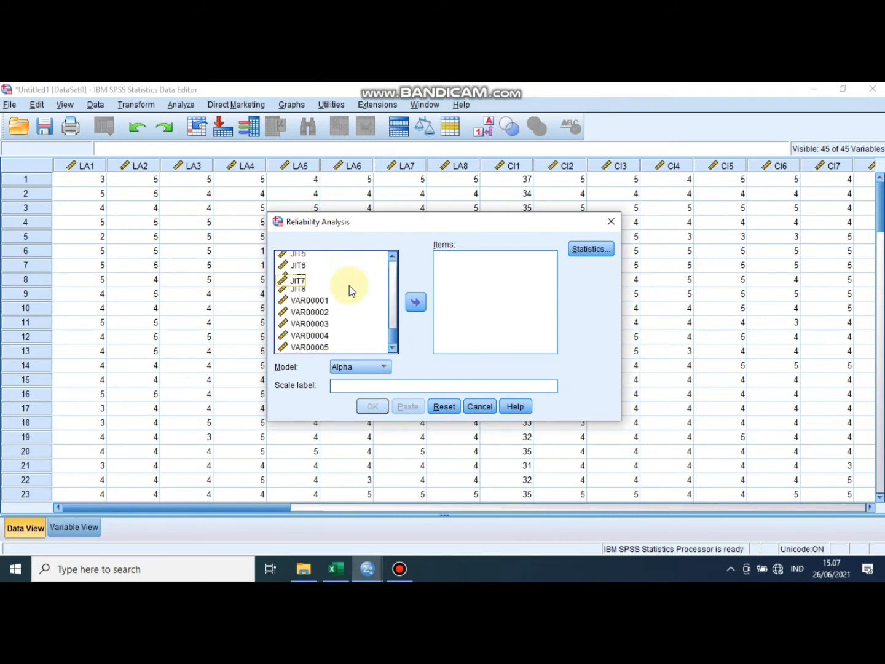
{"action": "scroll", "coordinate": [350, 286], "scroll_direction": "up", "scroll_amount": 1}
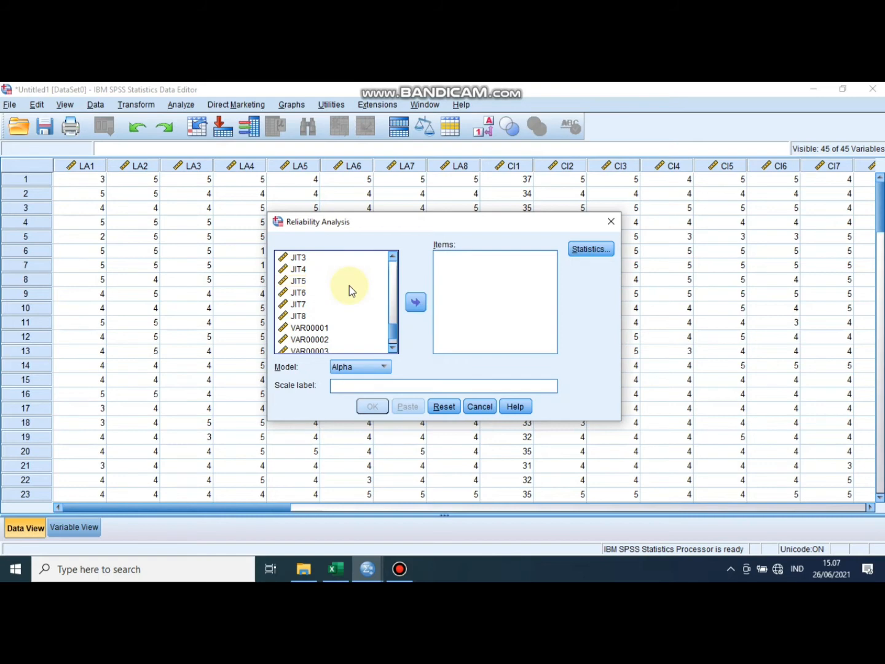
{"action": "scroll", "coordinate": [350, 284], "scroll_direction": "up", "scroll_amount": 1}
{"action": "scroll", "coordinate": [349, 284], "scroll_direction": "down", "scroll_amount": 2}
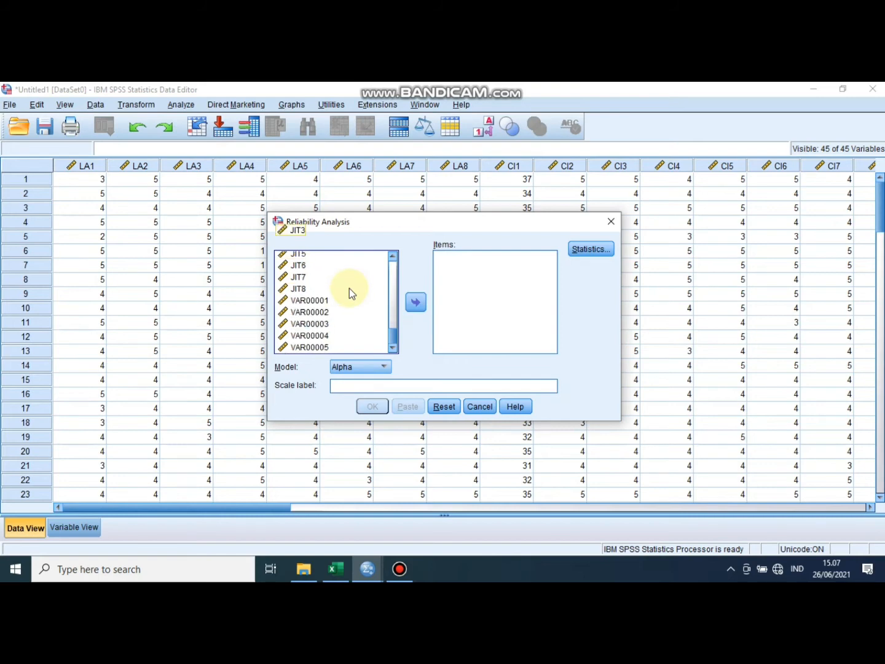
{"action": "scroll", "coordinate": [349, 288], "scroll_direction": "up", "scroll_amount": 15}
{"action": "scroll", "coordinate": [350, 289], "scroll_direction": "up", "scroll_amount": 3}
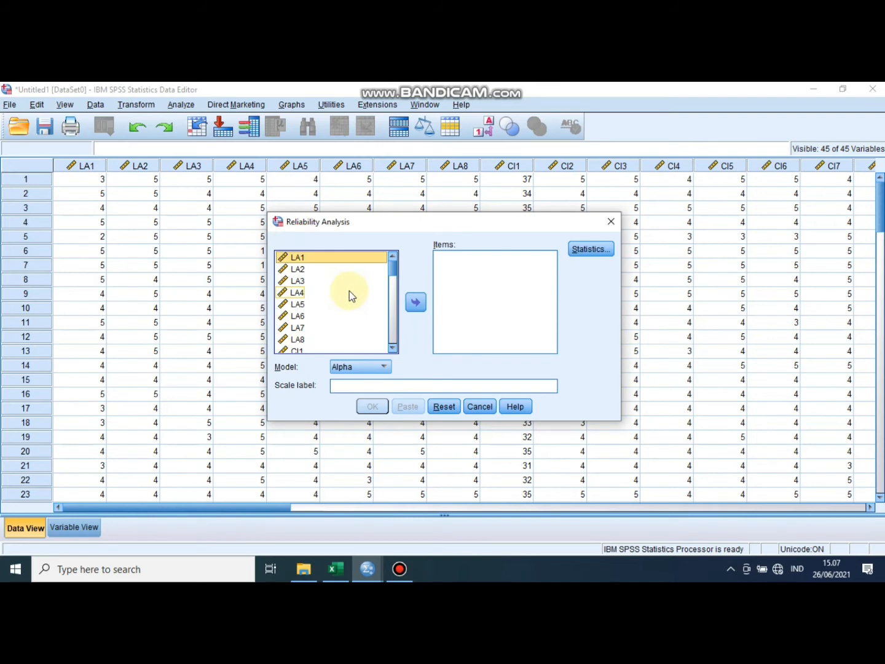
{"action": "key", "text": "ctrl+a"}
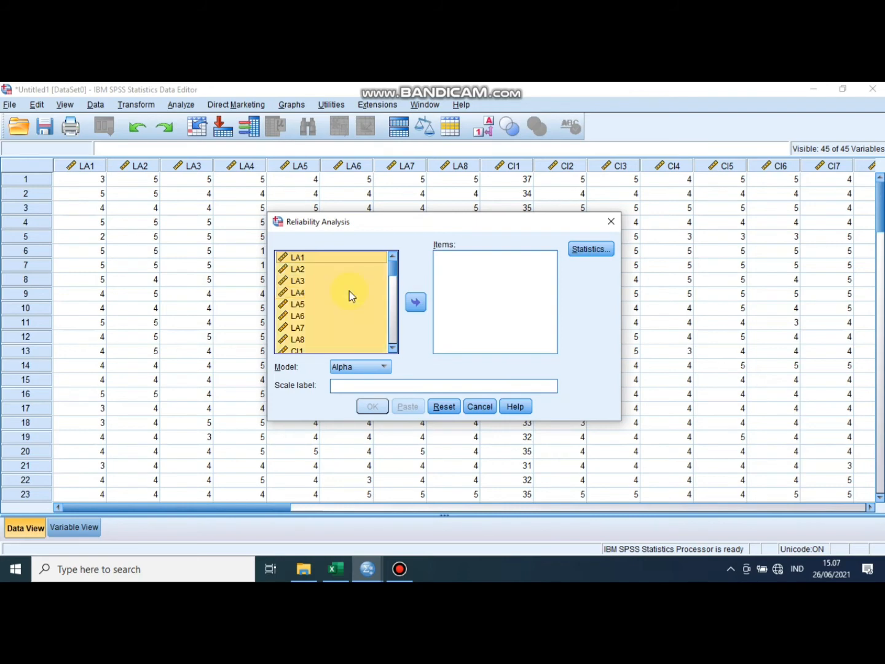
{"action": "left_click", "coordinate": [417, 303]}
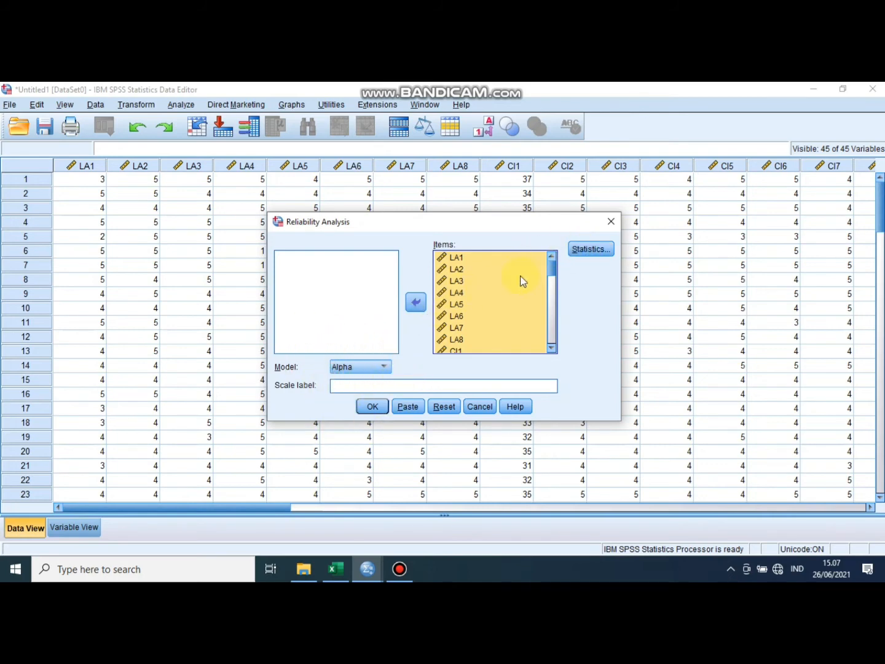
- Request the Scale if item deleted descriptives and inter-item Correlations, and run the reliability analysis
{"action": "left_click", "coordinate": [600, 254]}
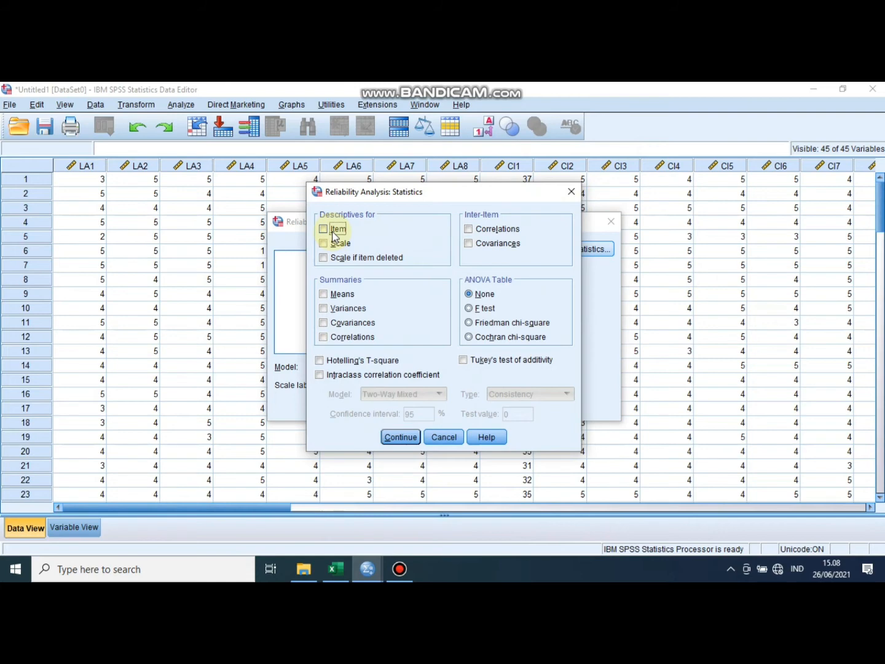
{"action": "left_click", "coordinate": [324, 259]}
{"action": "left_click", "coordinate": [471, 232]}
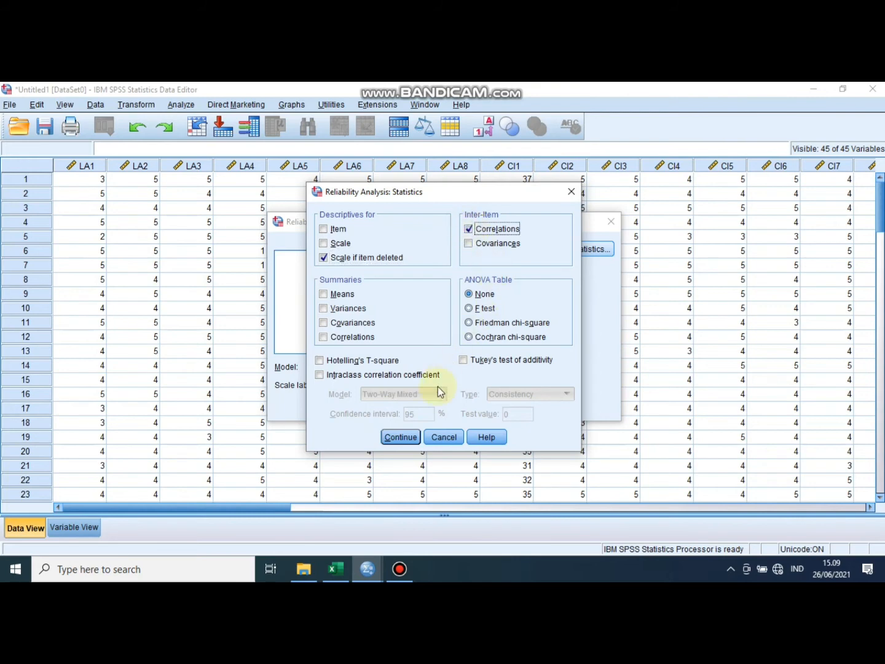
{"action": "left_click", "coordinate": [401, 437]}
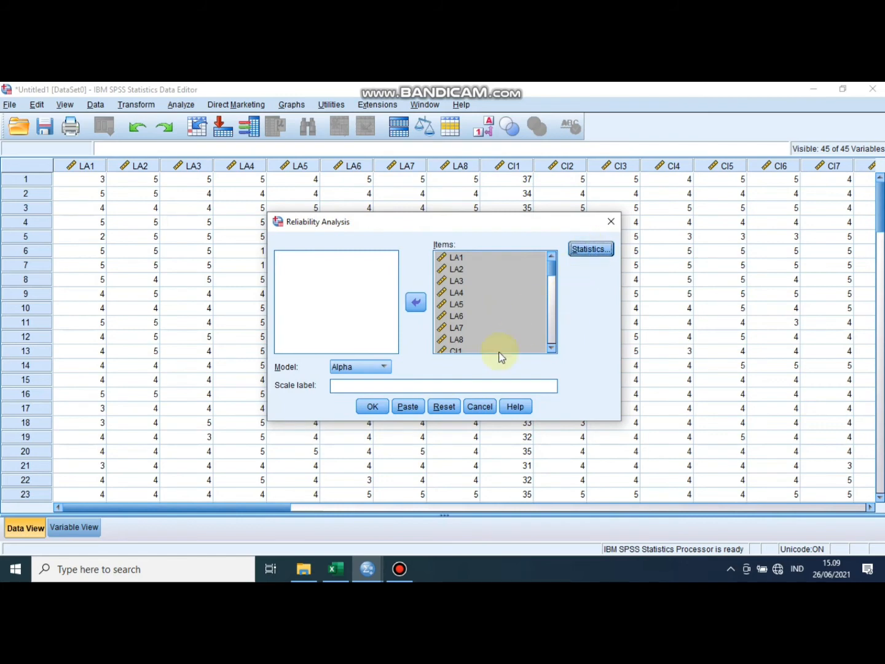
{"action": "left_click", "coordinate": [372, 407]}
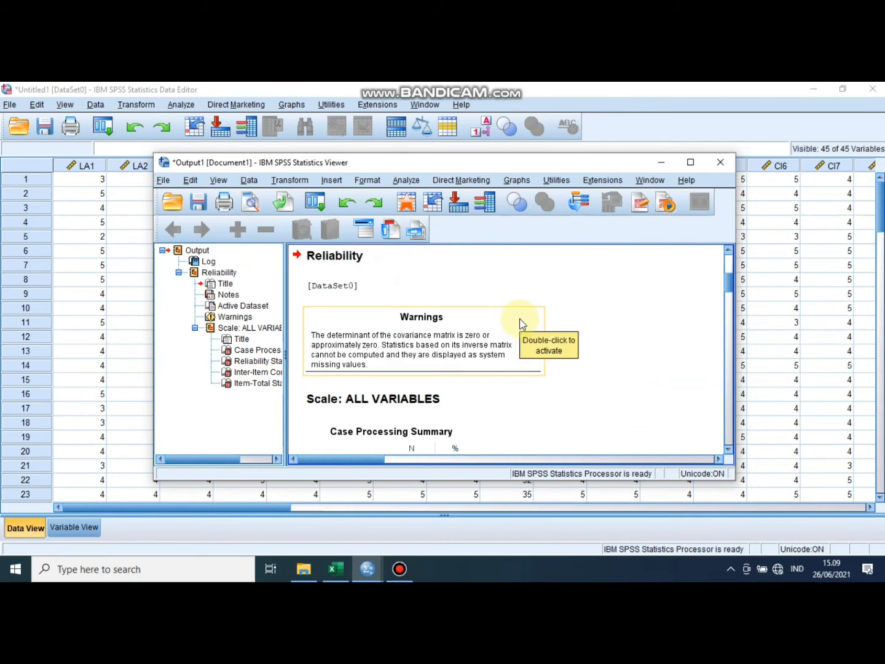
- Maximize the output window and examine the case processing summary, Cronbach's Alpha, inter-item correlation matrix and item-total statistics
{"action": "left_click", "coordinate": [690, 162]}
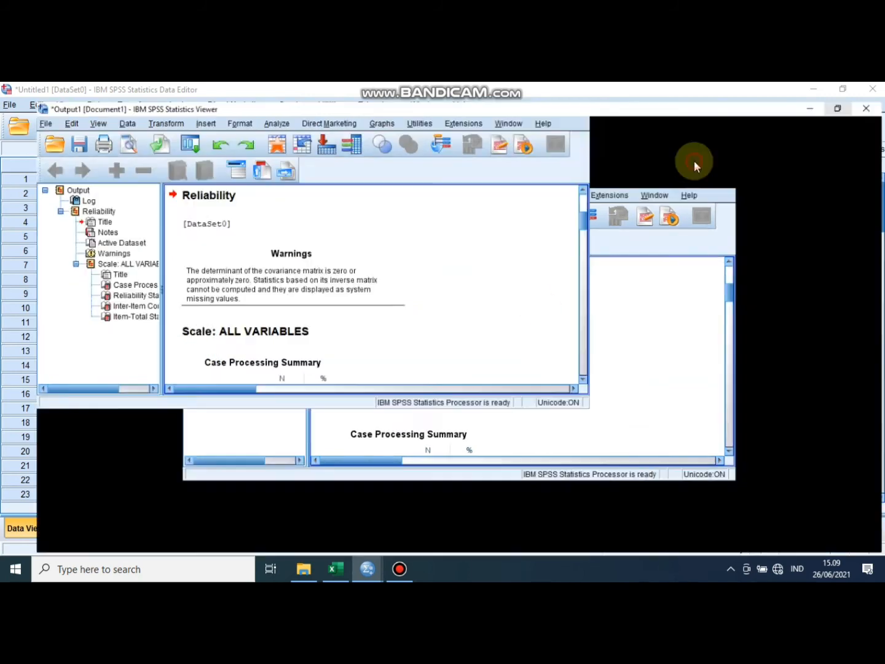
{"action": "left_click", "coordinate": [247, 330]}
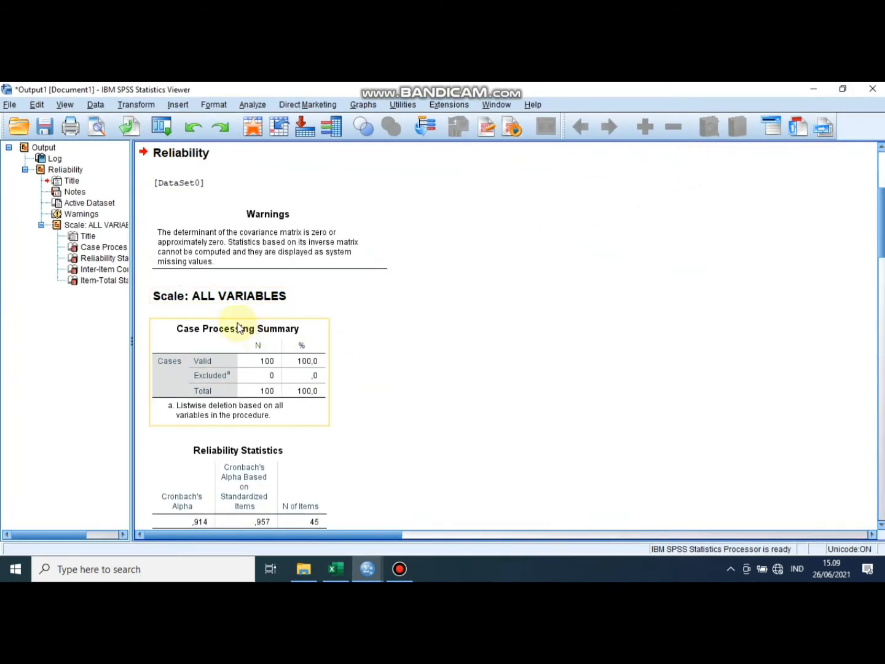
{"action": "scroll", "coordinate": [228, 332], "scroll_direction": "down", "scroll_amount": 2}
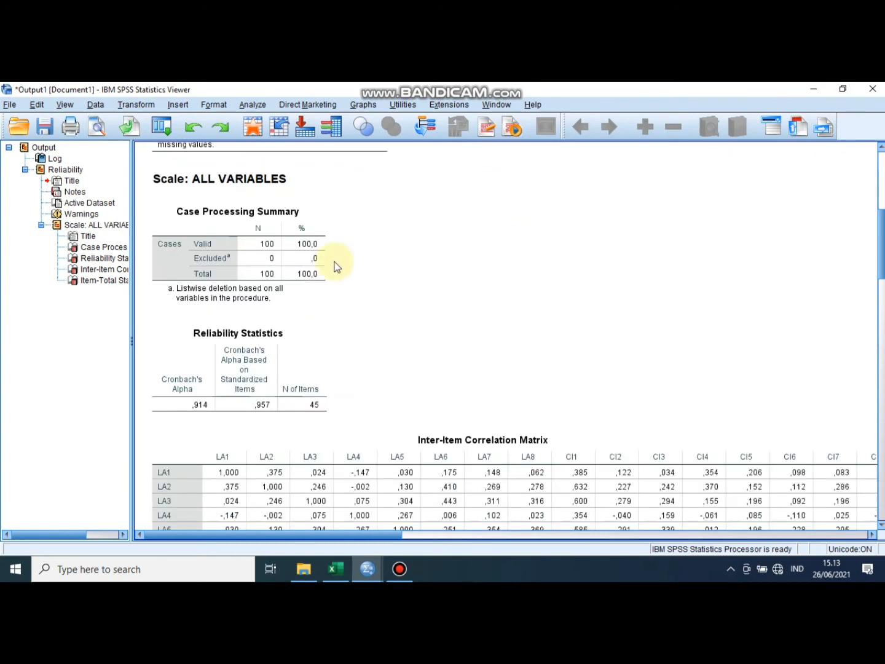
{"action": "scroll", "coordinate": [335, 266], "scroll_direction": "down", "scroll_amount": 2}
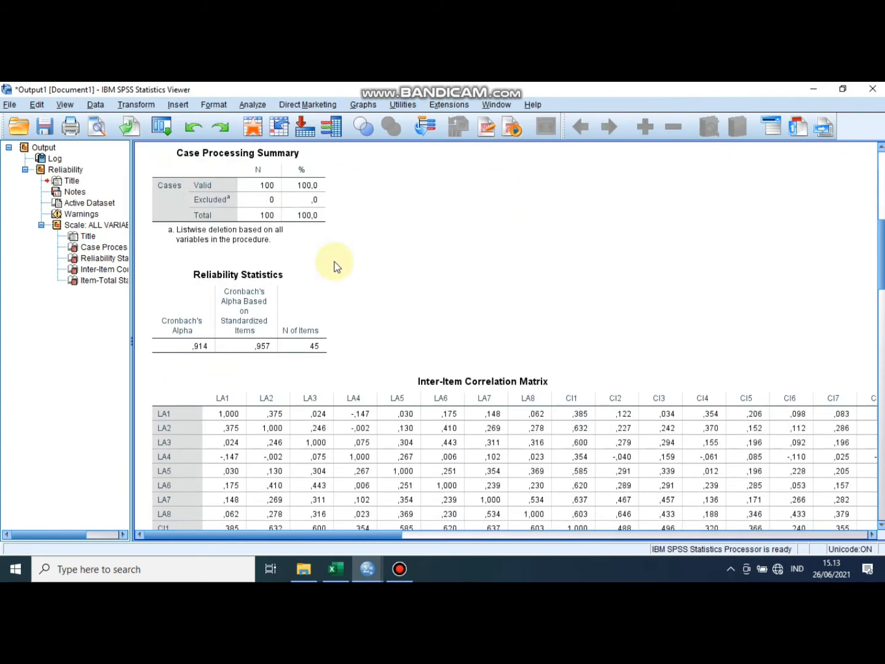
{"action": "scroll", "coordinate": [336, 266], "scroll_direction": "down", "scroll_amount": 2}
{"action": "scroll", "coordinate": [336, 266], "scroll_direction": "up", "scroll_amount": 4}
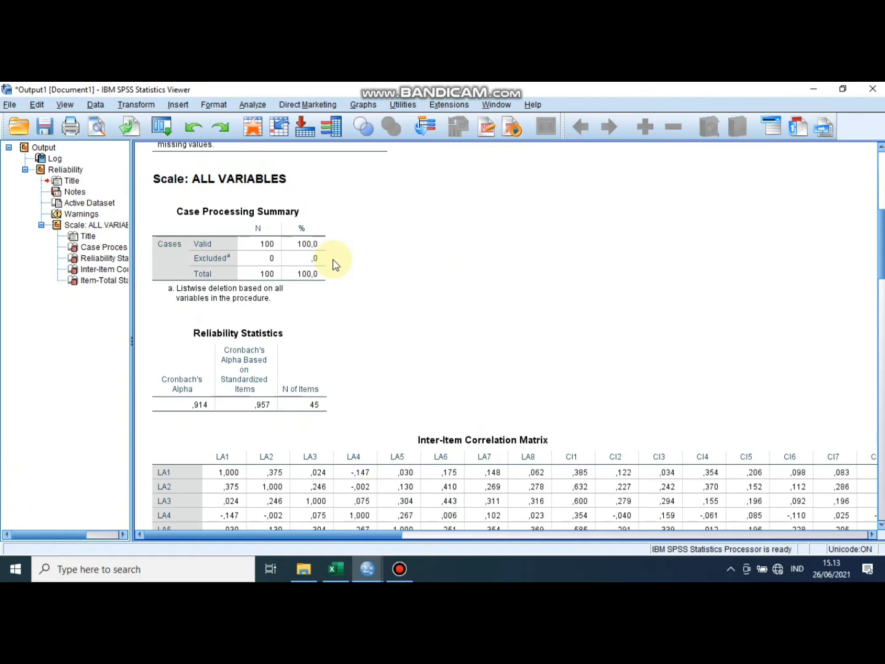
{"action": "scroll", "coordinate": [335, 264], "scroll_direction": "down", "scroll_amount": 2}
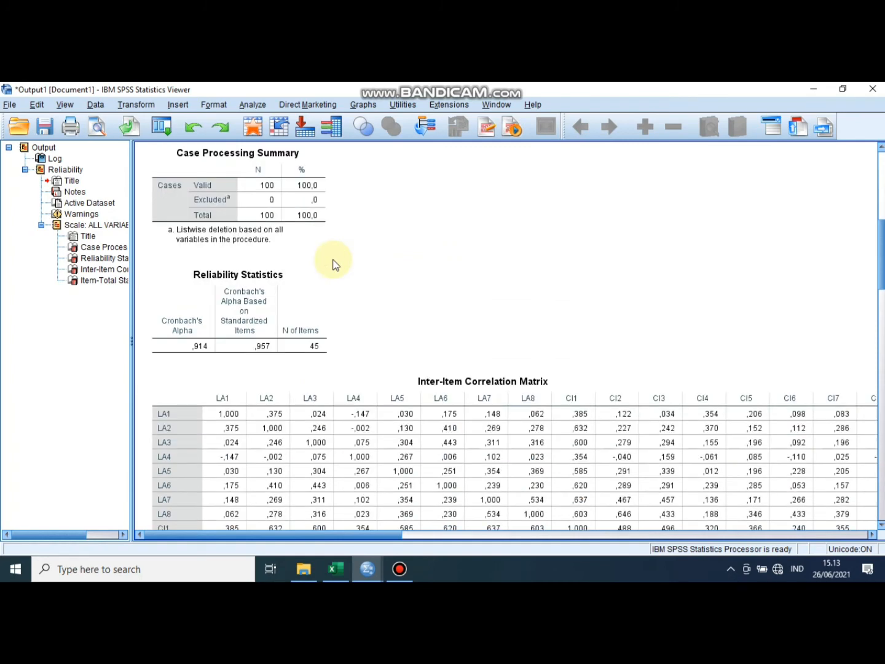
{"action": "scroll", "coordinate": [334, 265], "scroll_direction": "down", "scroll_amount": 2}
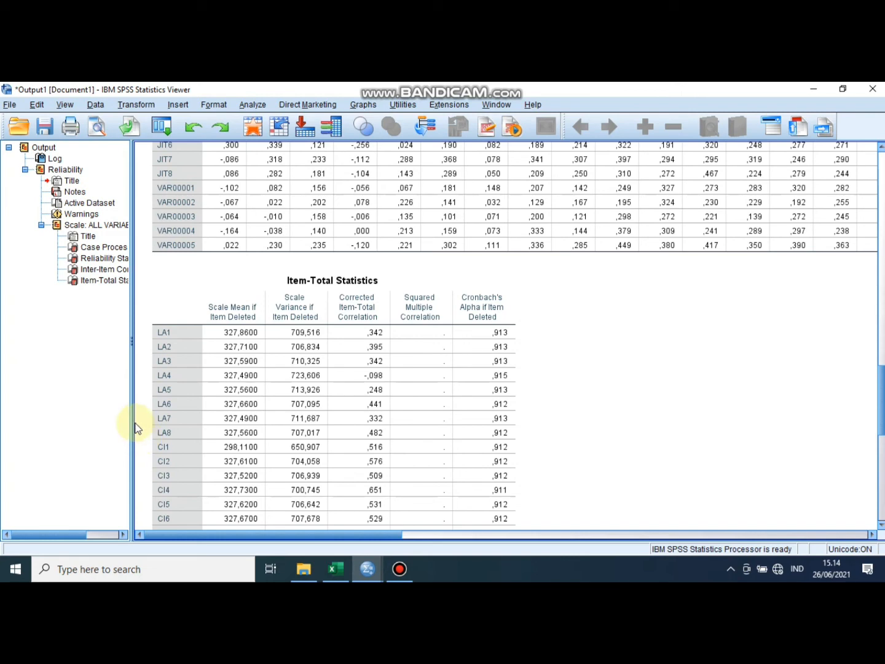
{"action": "left_click", "coordinate": [251, 332]}
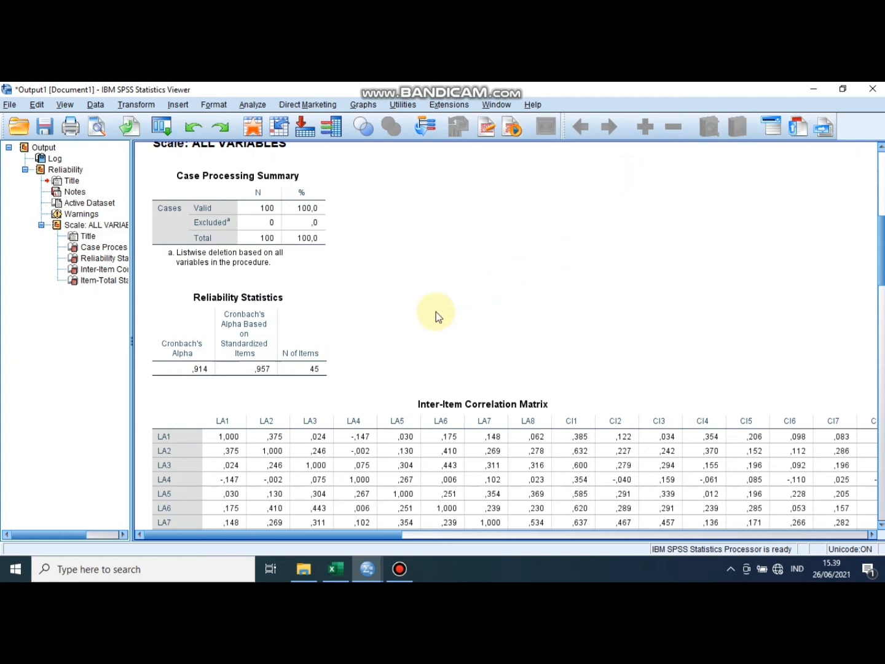
{"action": "left_click", "coordinate": [400, 569]}
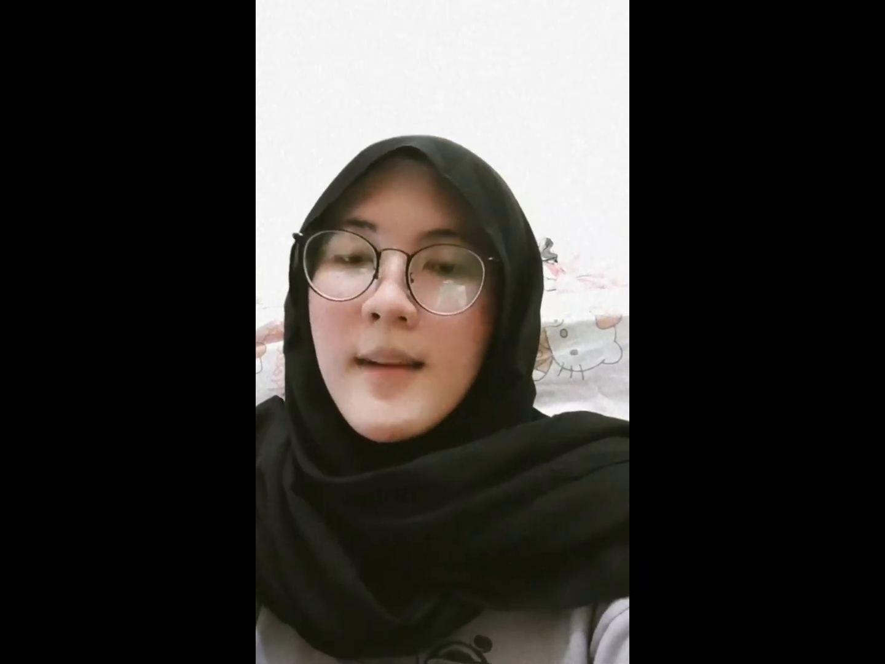